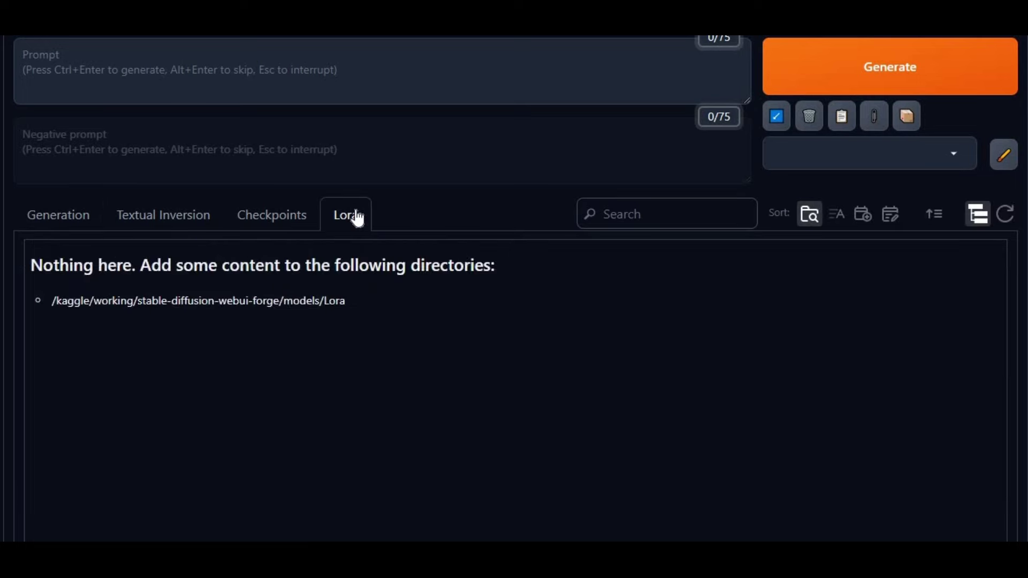
Step: Open the Txt2img page and view the generated image of the woman holding a sign
{"action": "scroll", "coordinate": [358, 218], "scroll_direction": "up", "scroll_amount": 3}
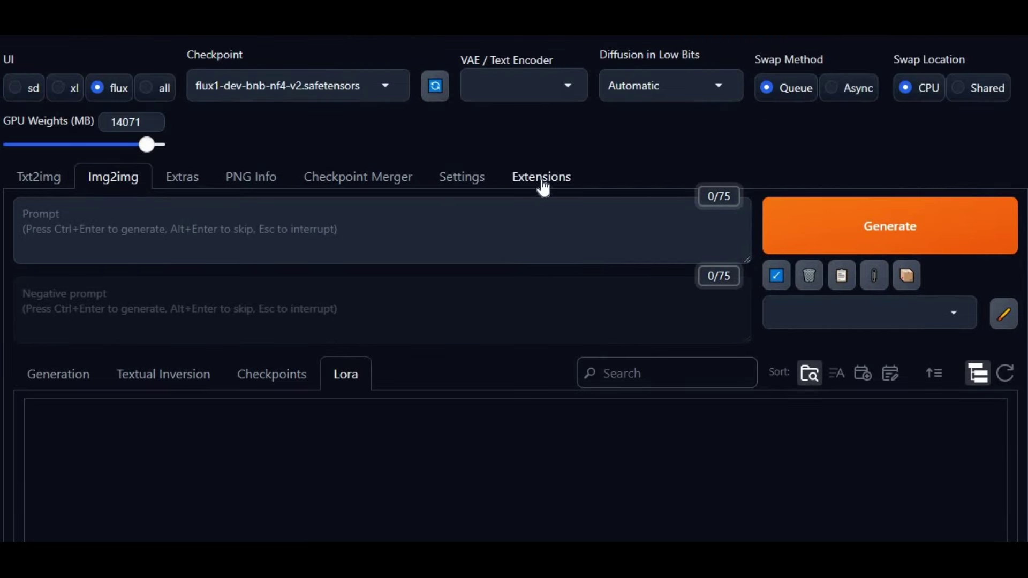
{"action": "left_click", "coordinate": [49, 183]}
{"action": "scroll", "coordinate": [705, 246], "scroll_direction": "down", "scroll_amount": 4}
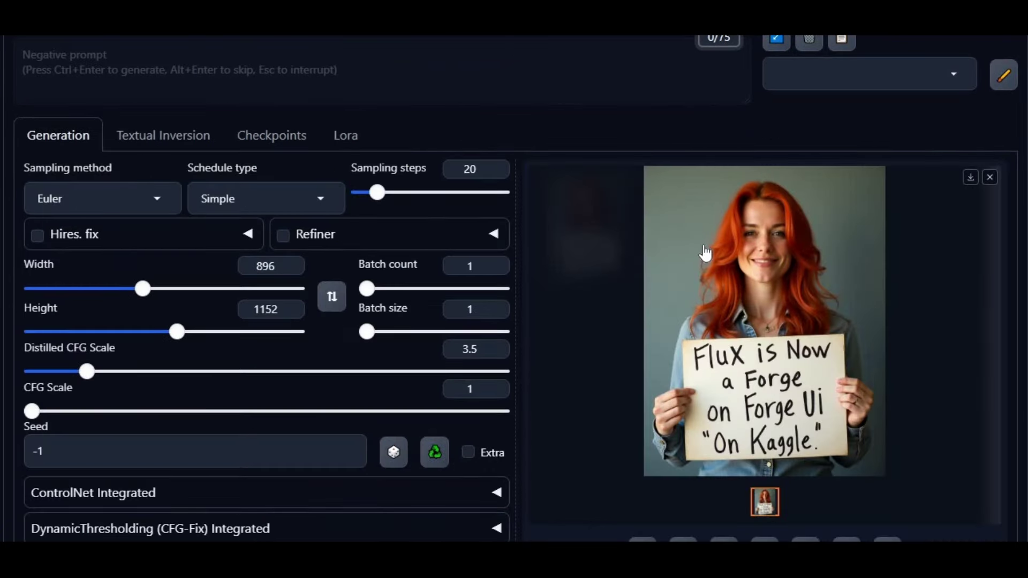
{"action": "left_click", "coordinate": [703, 247]}
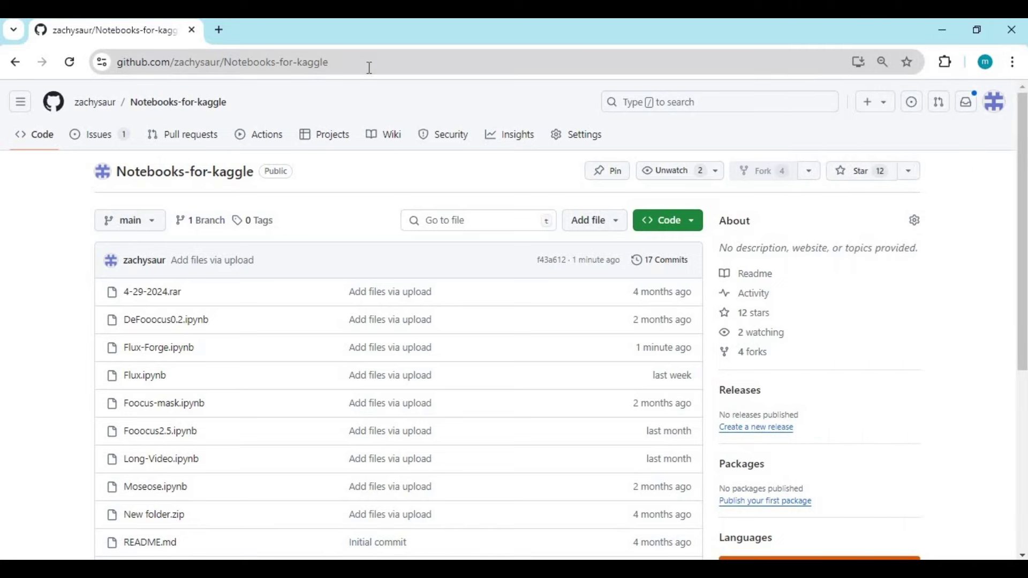
Step: Open the Flux-Forge.ipynb notebook file in the Notebooks-for-kaggle GitHub repository
{"action": "left_click", "coordinate": [369, 67]}
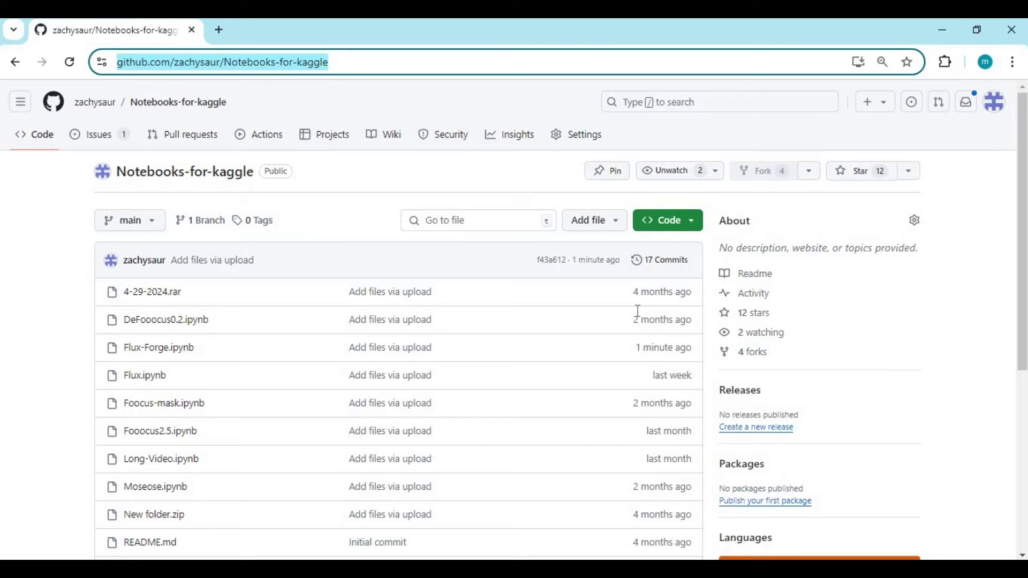
{"action": "scroll", "coordinate": [427, 297], "scroll_direction": "down", "scroll_amount": 3}
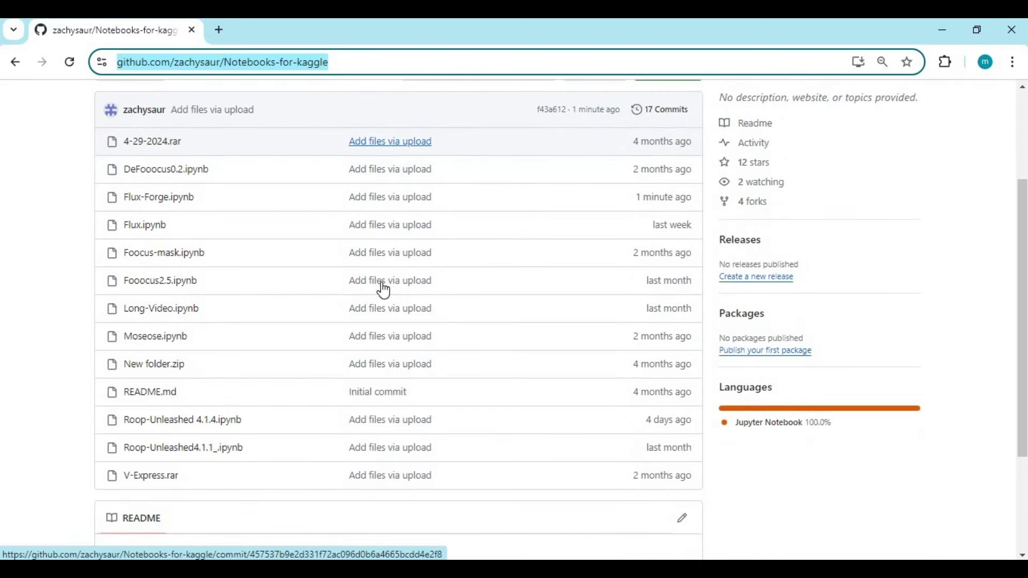
{"action": "left_click", "coordinate": [146, 201]}
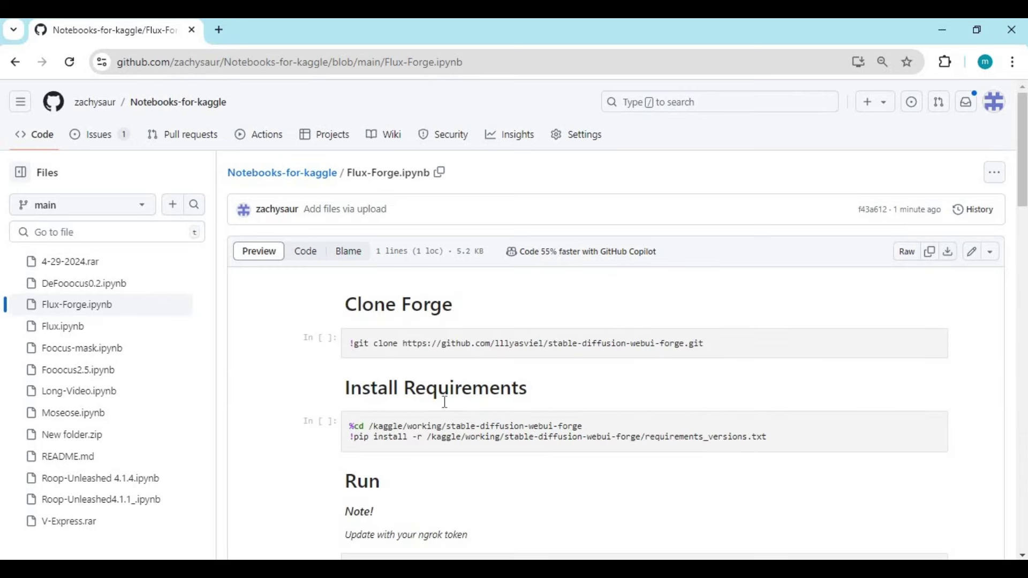
Step: Switch to Kaggle and create a new notebook
{"action": "key", "text": "alt+Tab"}
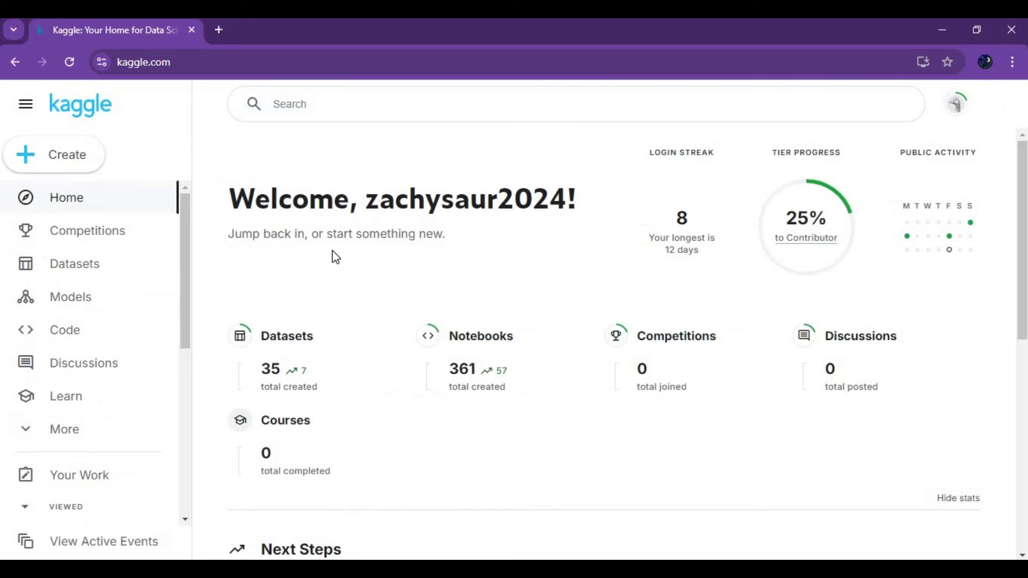
{"action": "left_click", "coordinate": [48, 160]}
{"action": "left_click", "coordinate": [80, 198]}
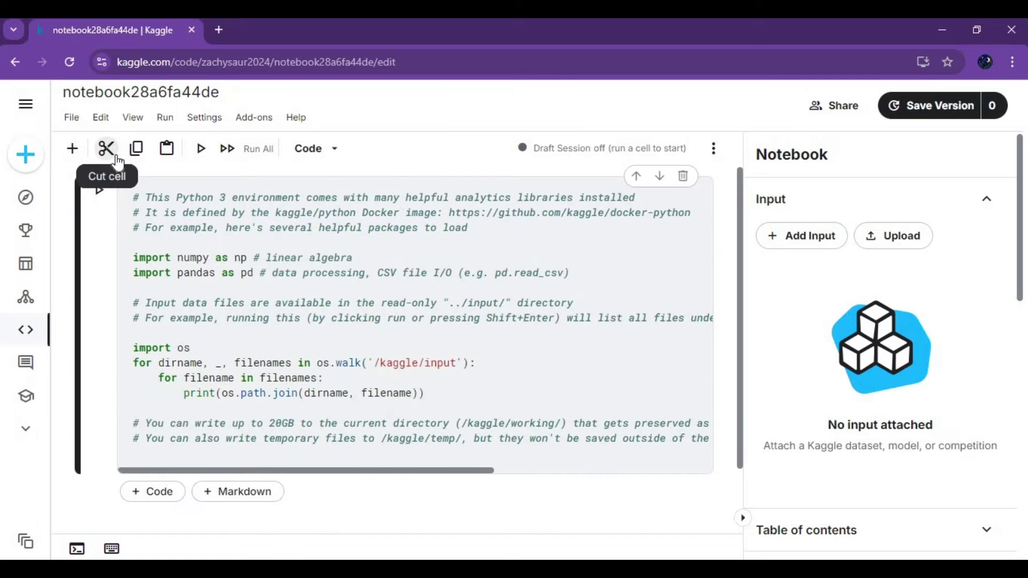
Step: Import Flux-Forge.ipynb from the Downloads folder into the Kaggle notebook and accept the updated settings
{"action": "left_click", "coordinate": [80, 119]}
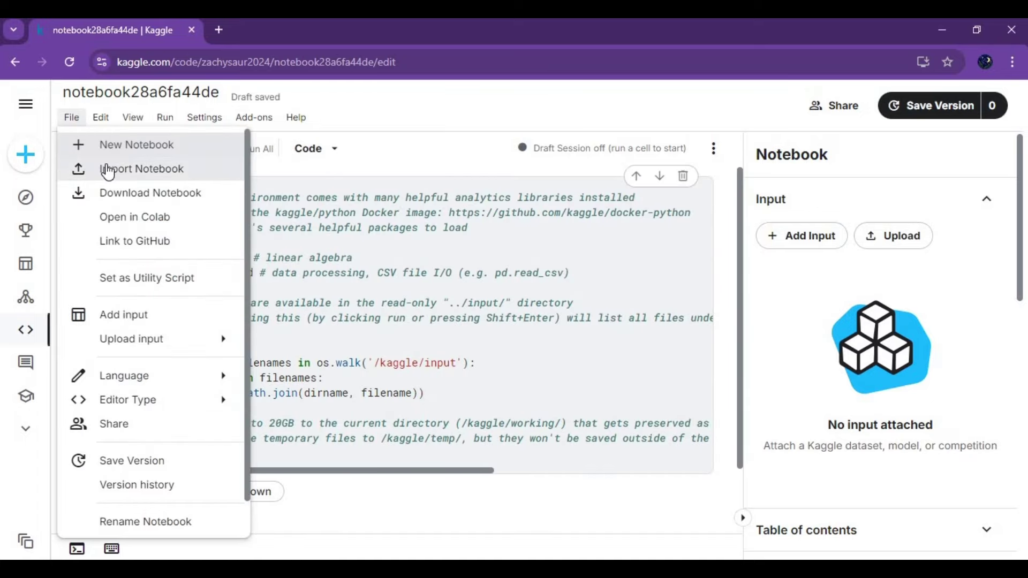
{"action": "left_click", "coordinate": [110, 168]}
{"action": "left_click", "coordinate": [762, 423]}
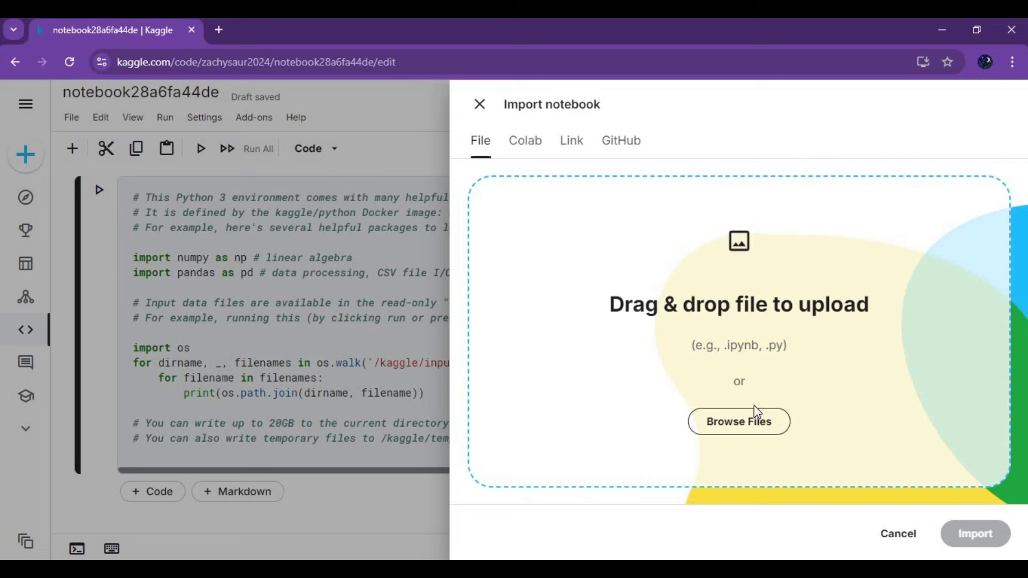
{"action": "left_click", "coordinate": [567, 225]}
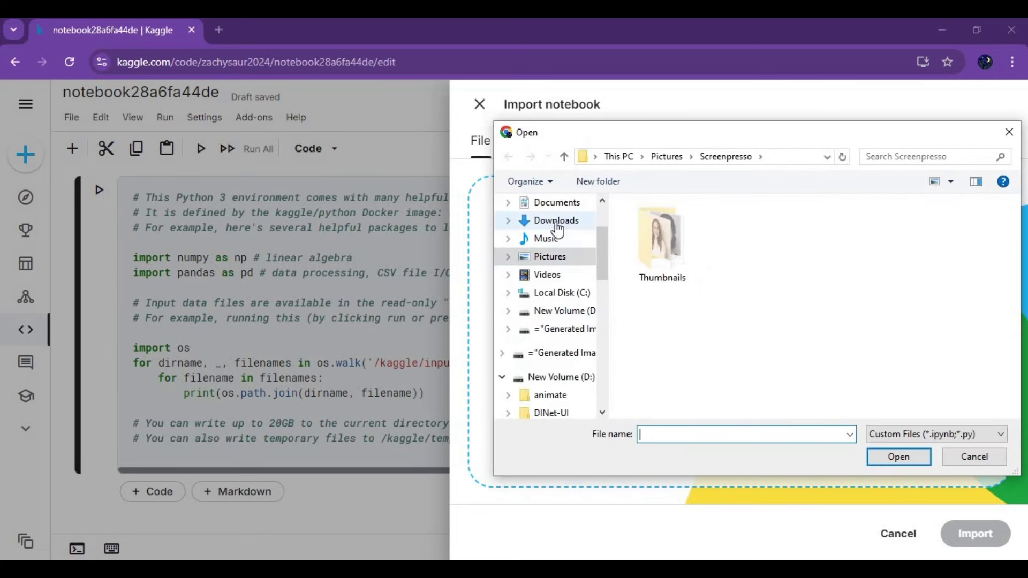
{"action": "double_click", "coordinate": [684, 282]}
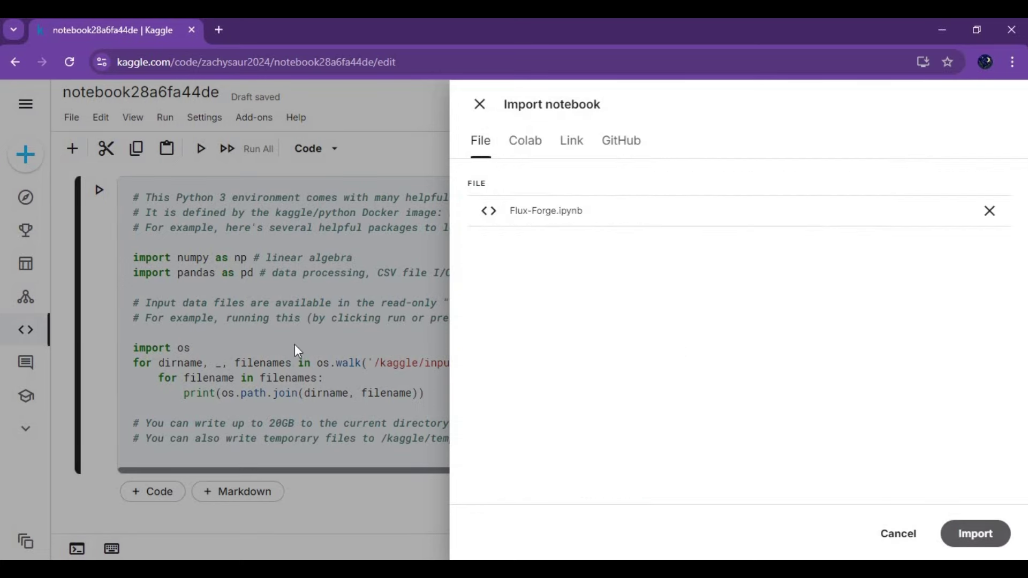
{"action": "left_click", "coordinate": [967, 531]}
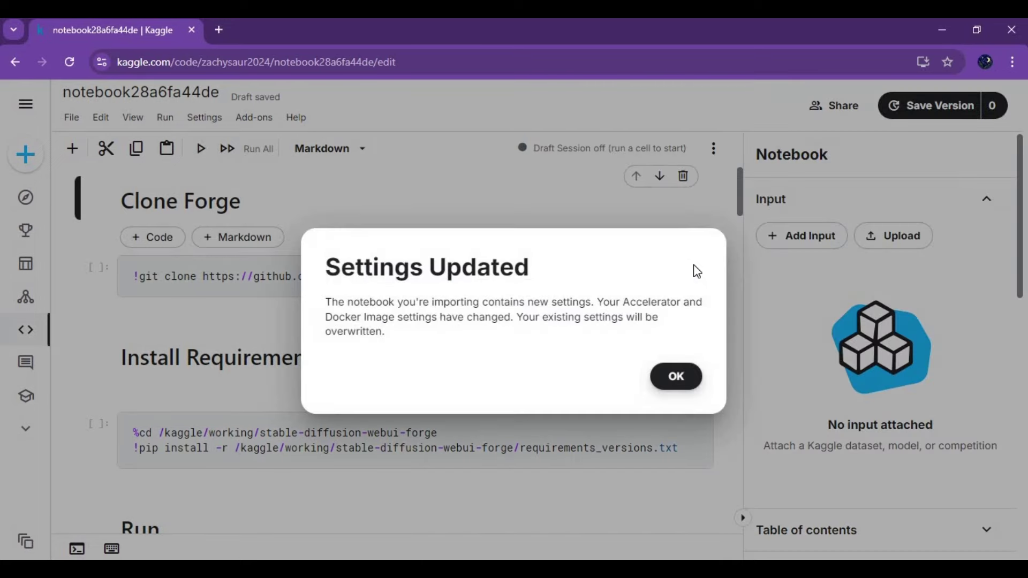
{"action": "left_click", "coordinate": [690, 370]}
Step: Set the notebook's session persistence to Variables and Files and start the draft session
{"action": "scroll", "coordinate": [852, 323], "scroll_direction": "down", "scroll_amount": 7}
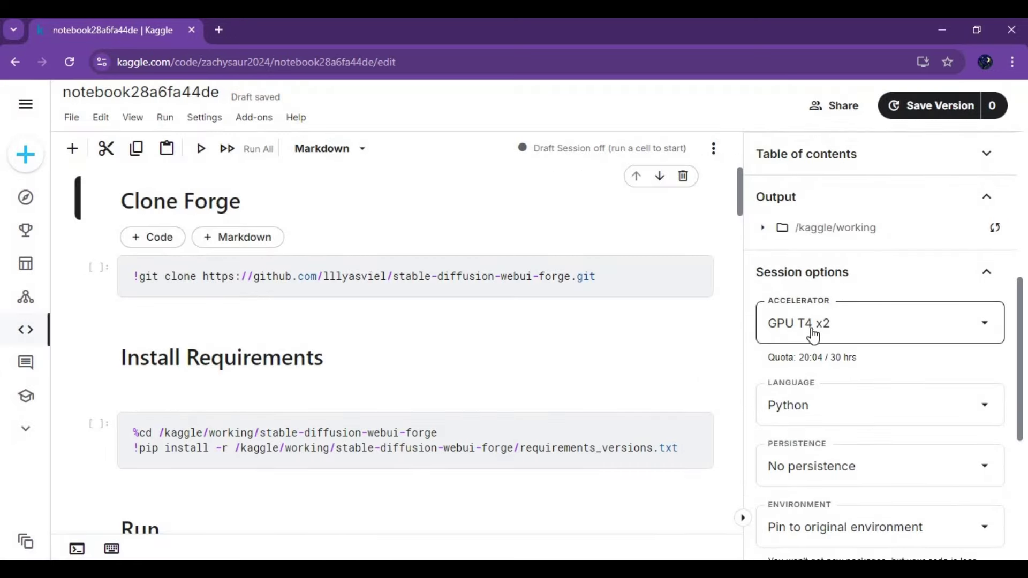
{"action": "scroll", "coordinate": [819, 337], "scroll_direction": "down", "scroll_amount": 3}
{"action": "left_click", "coordinate": [817, 324]}
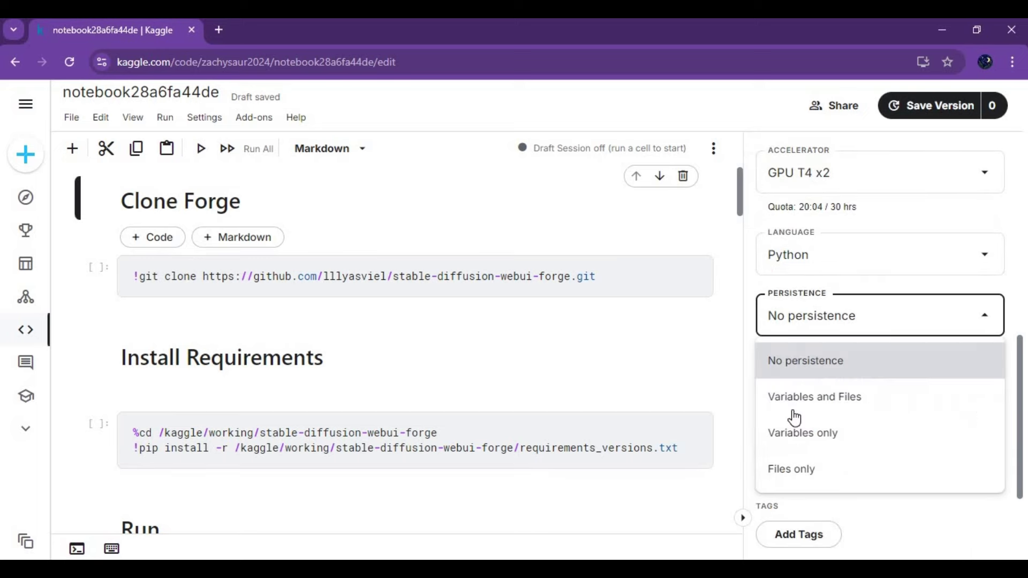
{"action": "left_click", "coordinate": [866, 343]}
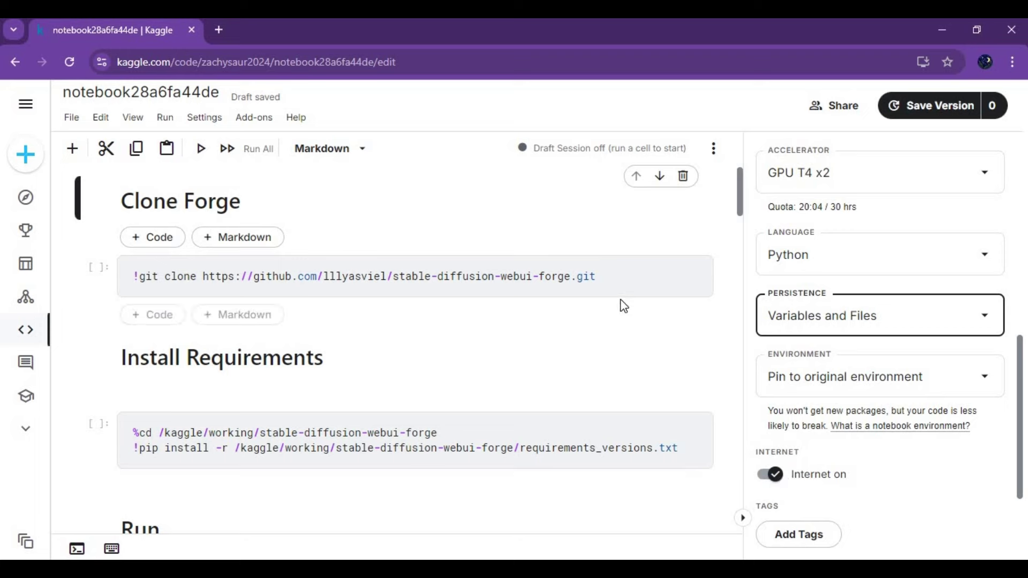
{"action": "left_click", "coordinate": [714, 148]}
{"action": "left_click", "coordinate": [784, 203]}
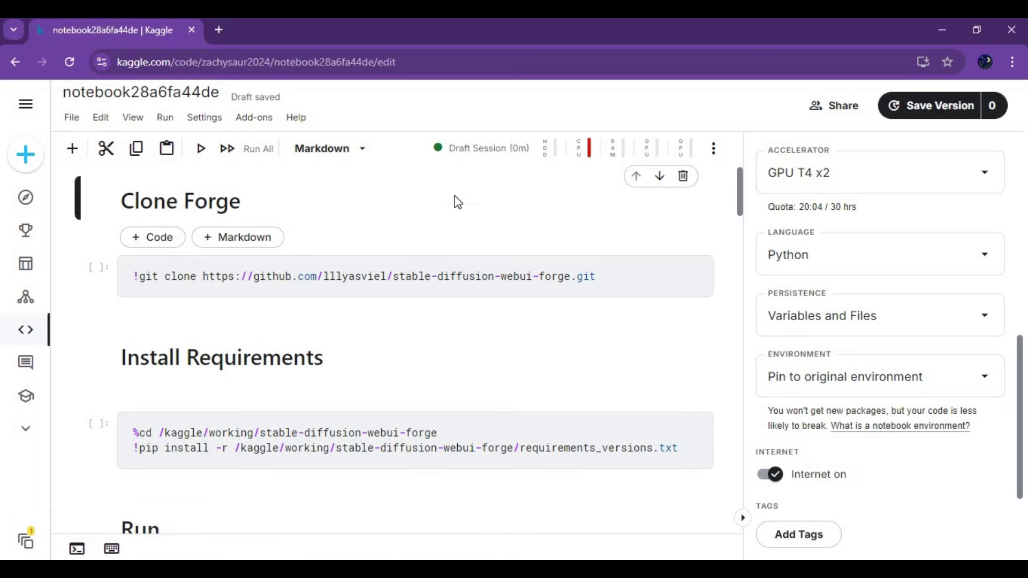
Step: Run the Clone Forge cell, followed by the Install Requirements cell
{"action": "left_click", "coordinate": [97, 272]}
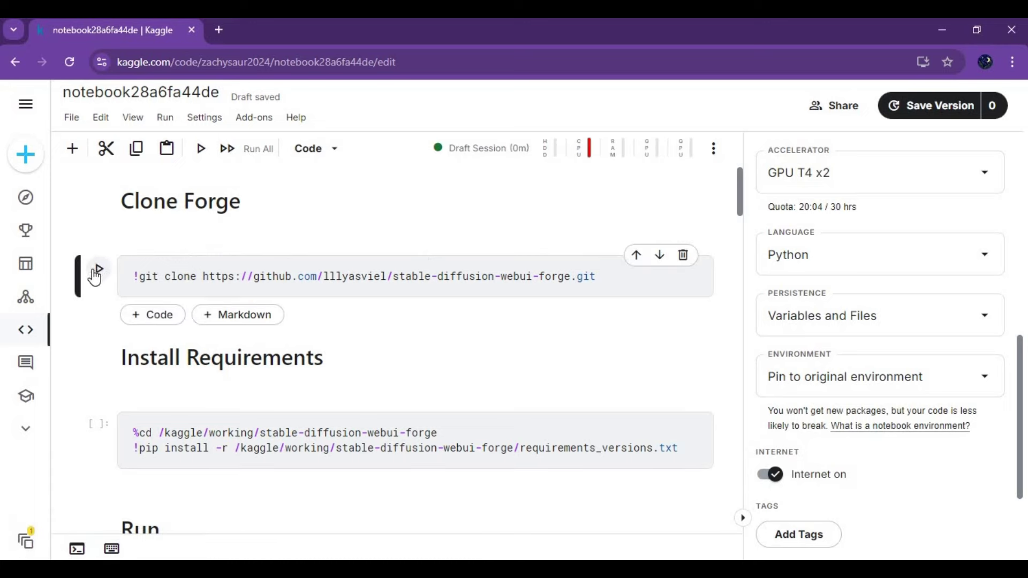
{"action": "left_click", "coordinate": [98, 270]}
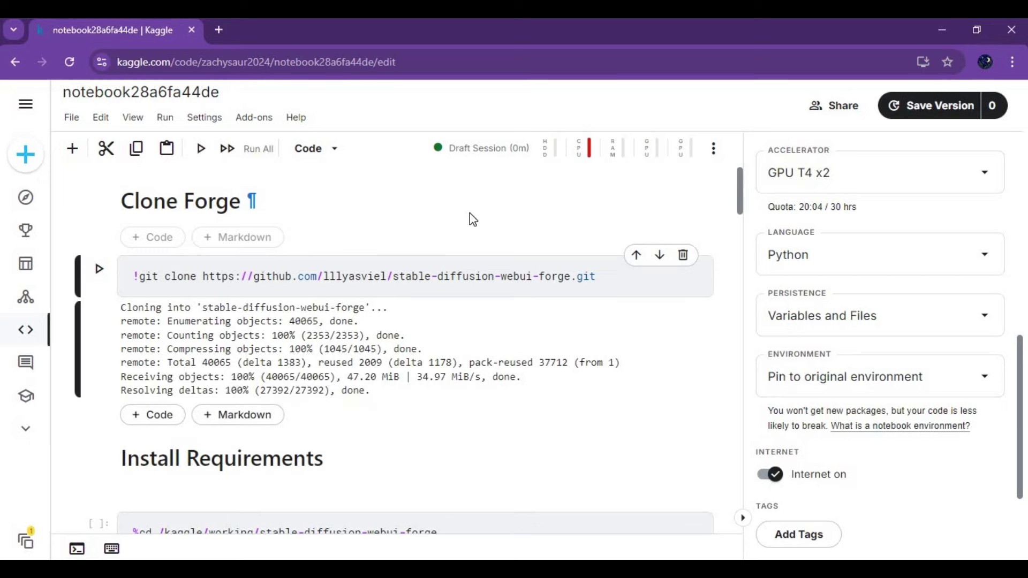
{"action": "scroll", "coordinate": [221, 341], "scroll_direction": "down", "scroll_amount": 3}
{"action": "left_click", "coordinate": [101, 375]}
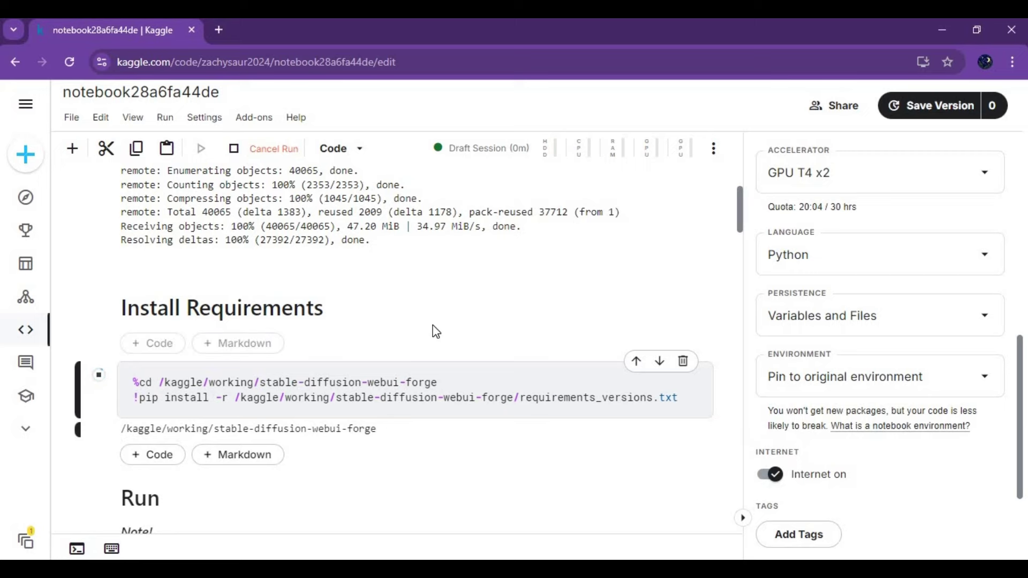
Step: Follow the Install Requirements output through to its end and examine the ngrok variables in the Run cell
{"action": "scroll", "coordinate": [426, 331], "scroll_direction": "down", "scroll_amount": 4}
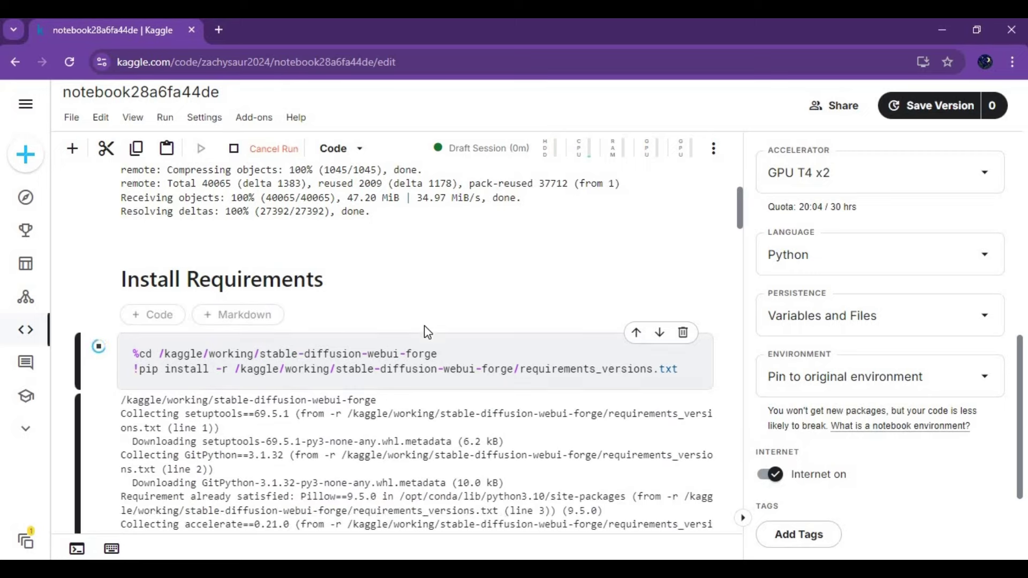
{"action": "scroll", "coordinate": [427, 331], "scroll_direction": "down", "scroll_amount": 4}
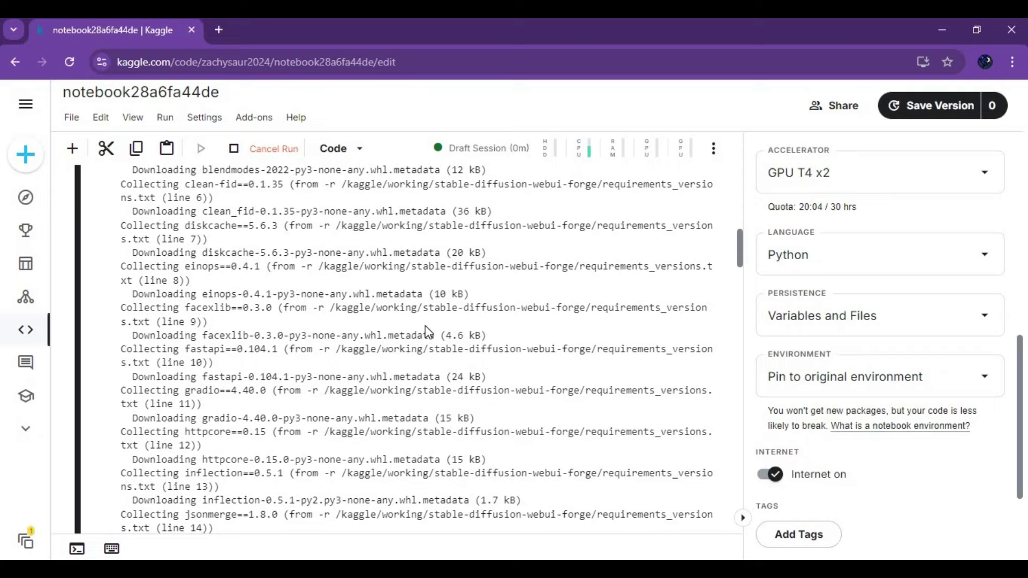
{"action": "scroll", "coordinate": [427, 331], "scroll_direction": "down", "scroll_amount": 10}
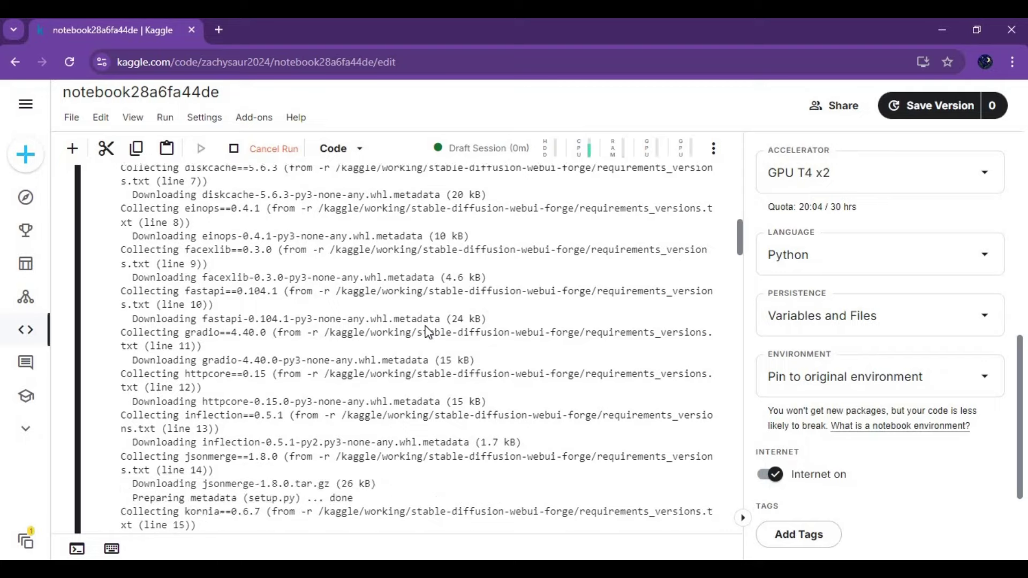
{"action": "scroll", "coordinate": [428, 331], "scroll_direction": "down", "scroll_amount": 12}
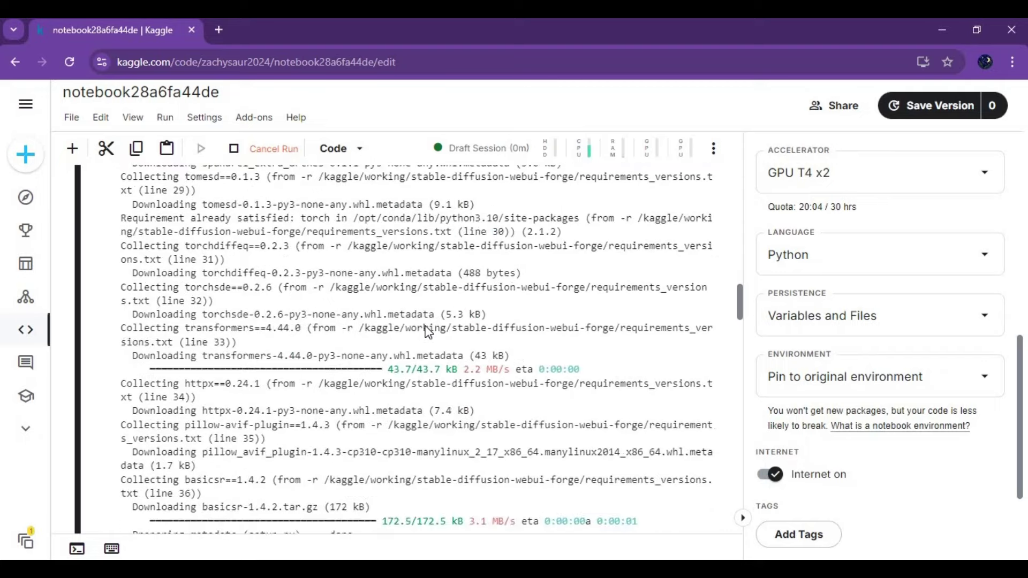
{"action": "scroll", "coordinate": [428, 330], "scroll_direction": "down", "scroll_amount": 12}
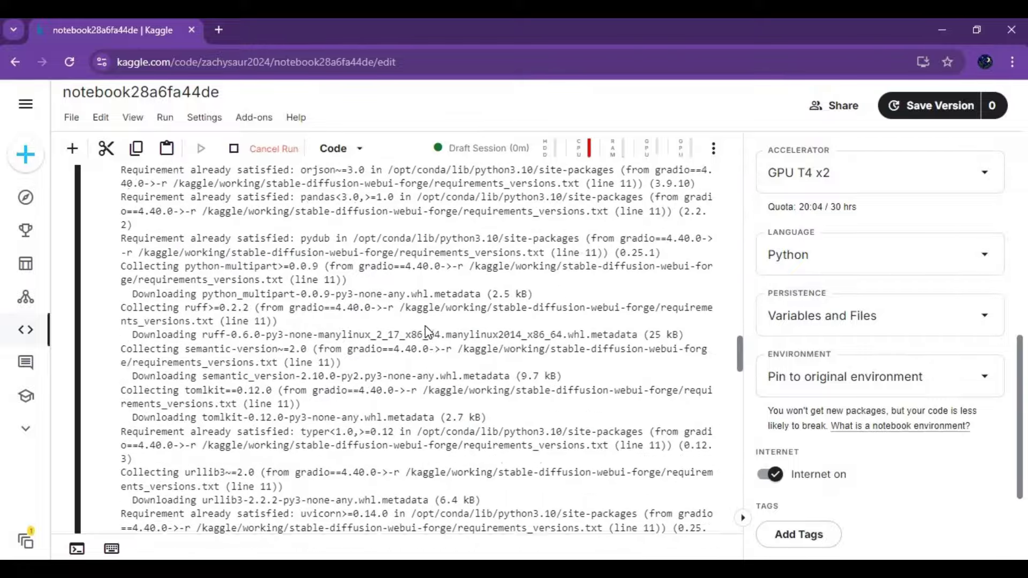
{"action": "scroll", "coordinate": [428, 331], "scroll_direction": "down", "scroll_amount": 12}
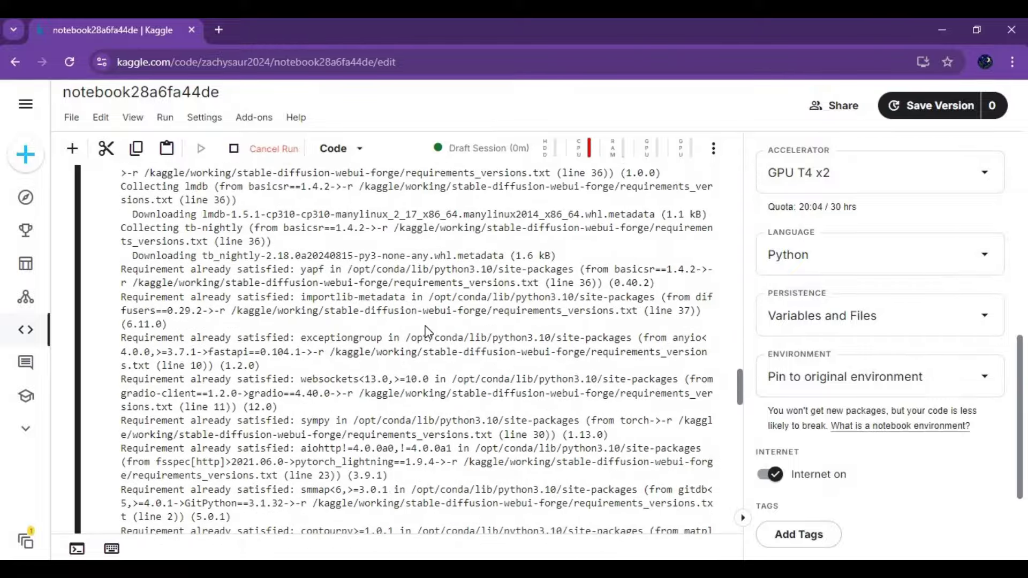
{"action": "scroll", "coordinate": [428, 331], "scroll_direction": "down", "scroll_amount": 15}
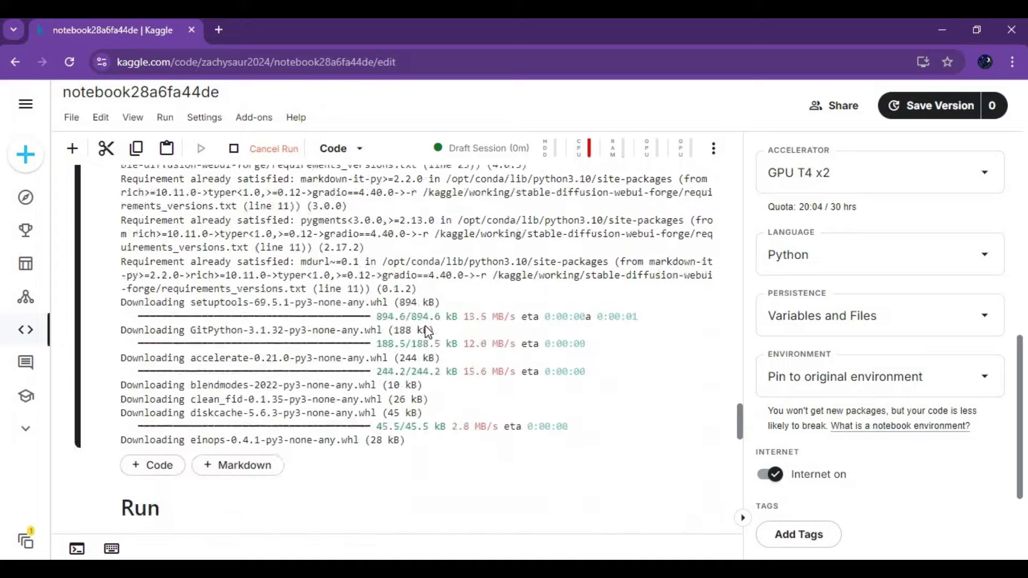
{"action": "scroll", "coordinate": [426, 328], "scroll_direction": "down", "scroll_amount": 10}
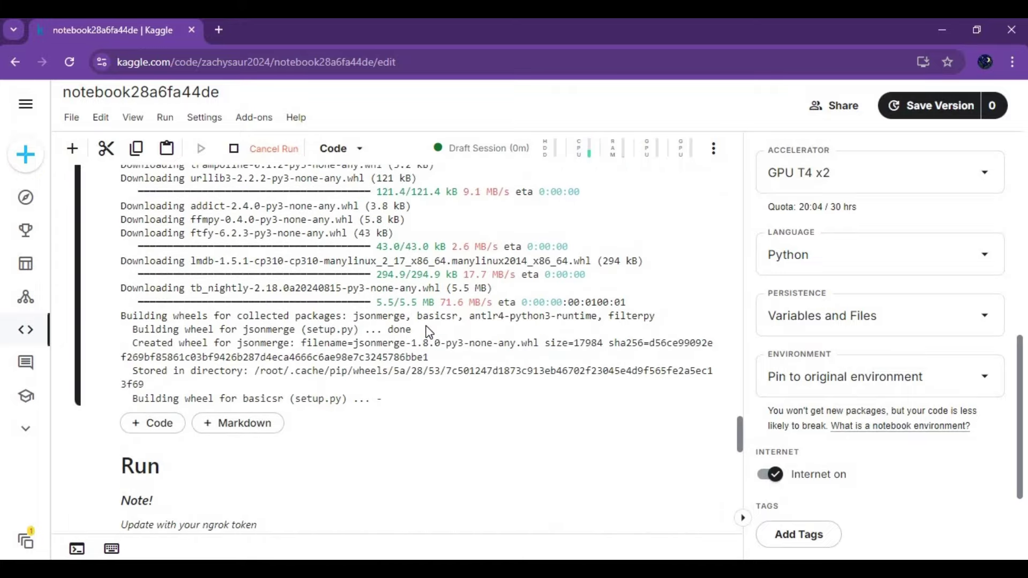
{"action": "scroll", "coordinate": [426, 326], "scroll_direction": "down", "scroll_amount": 4}
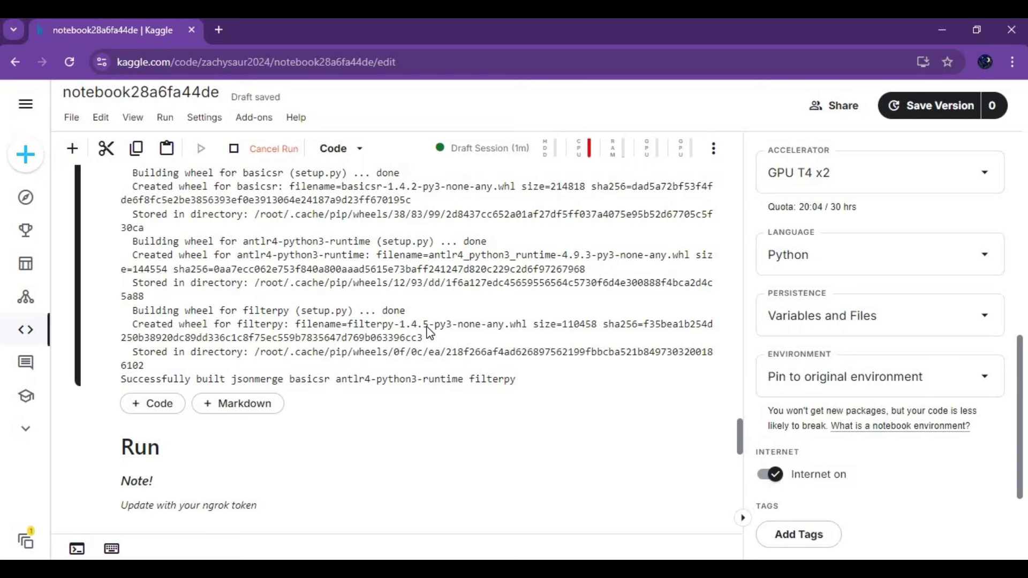
{"action": "scroll", "coordinate": [425, 336], "scroll_direction": "down", "scroll_amount": 4}
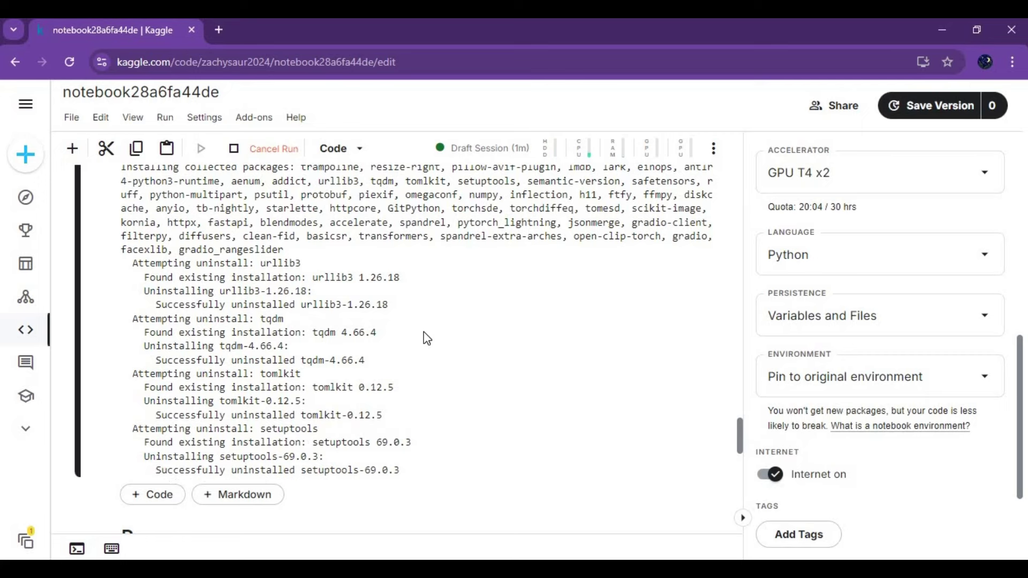
{"action": "scroll", "coordinate": [427, 338], "scroll_direction": "down", "scroll_amount": 5}
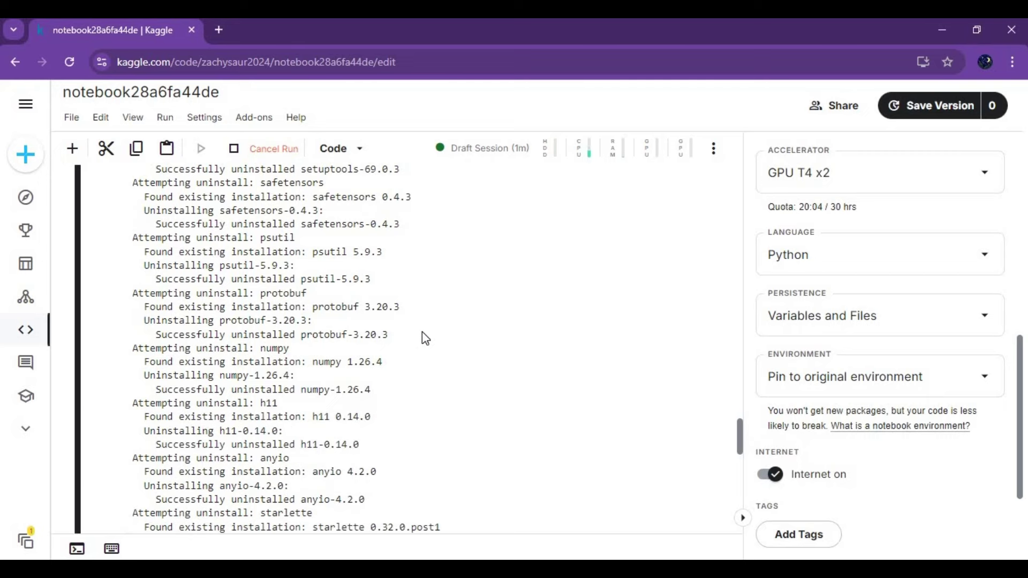
{"action": "scroll", "coordinate": [422, 332], "scroll_direction": "down", "scroll_amount": 8}
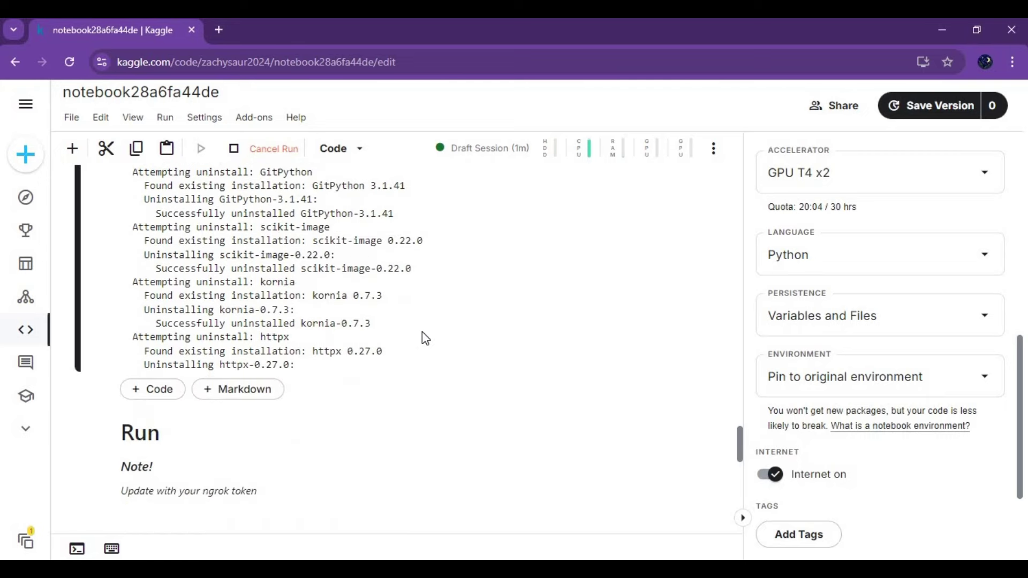
{"action": "scroll", "coordinate": [422, 332], "scroll_direction": "down", "scroll_amount": 2}
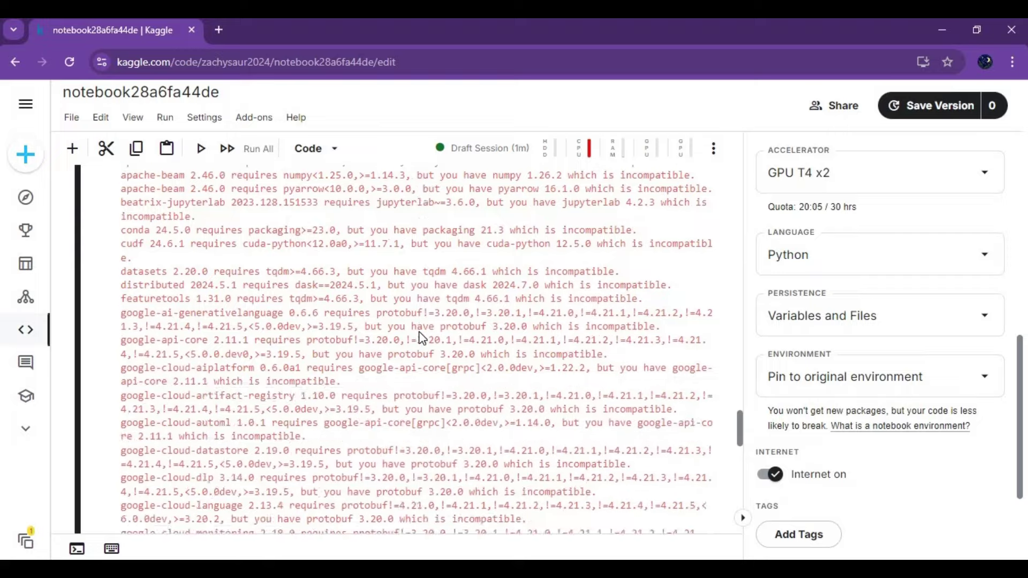
{"action": "scroll", "coordinate": [419, 332], "scroll_direction": "down", "scroll_amount": 10}
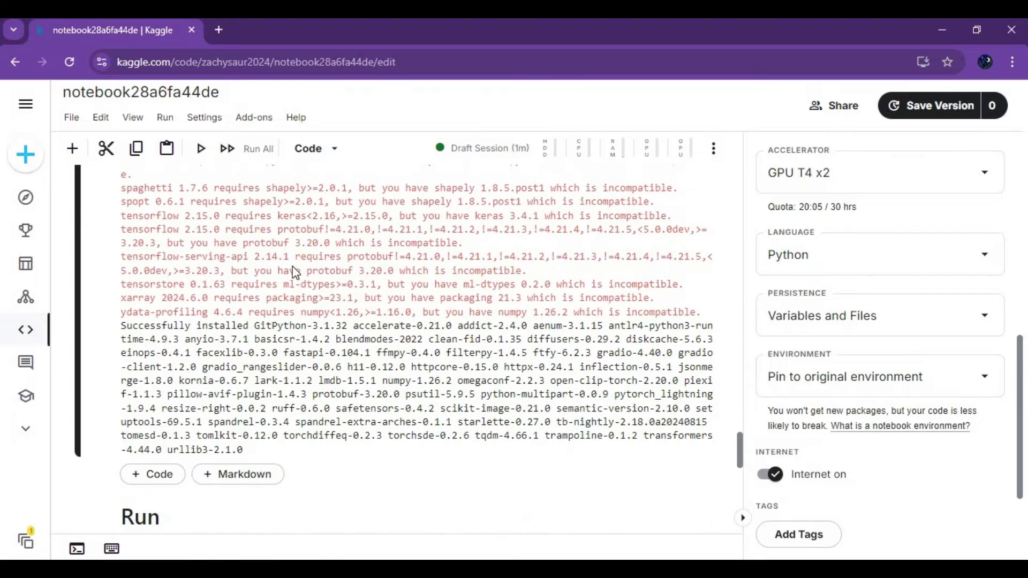
{"action": "scroll", "coordinate": [294, 290], "scroll_direction": "down", "scroll_amount": 3}
{"action": "scroll", "coordinate": [294, 291], "scroll_direction": "down", "scroll_amount": 12}
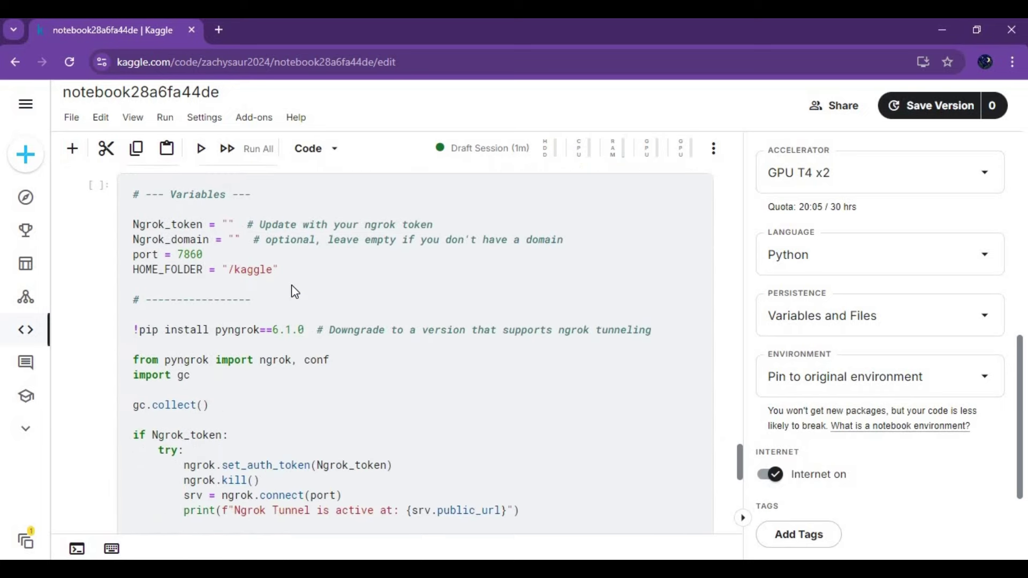
Step: Run the Install Checkpoints cell to download flux1-dev-bnb-nf4-v2.safetensors and check its output through to the end
{"action": "scroll", "coordinate": [293, 289], "scroll_direction": "down", "scroll_amount": 4}
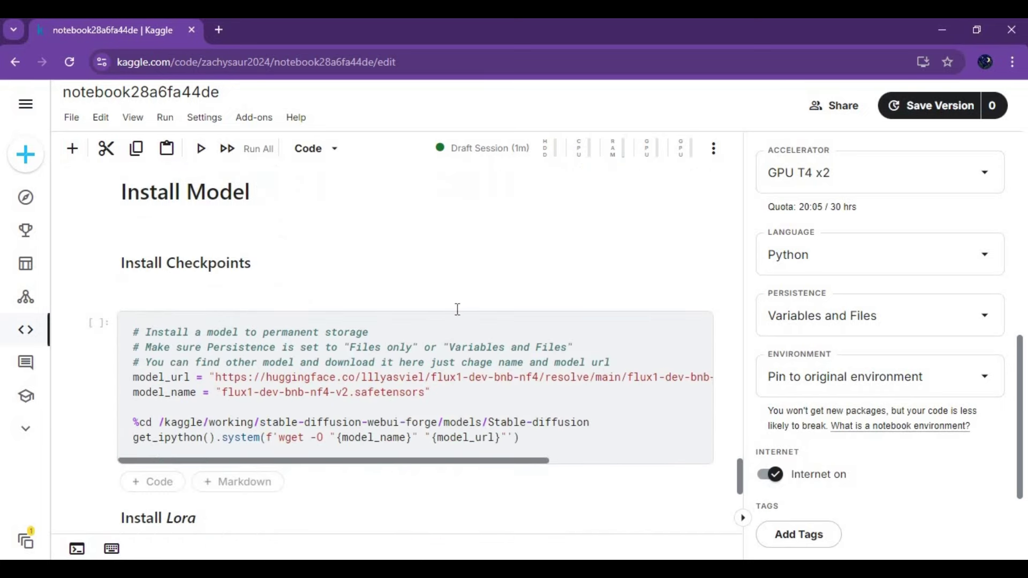
{"action": "left_click", "coordinate": [96, 328]}
{"action": "left_click", "coordinate": [98, 328]}
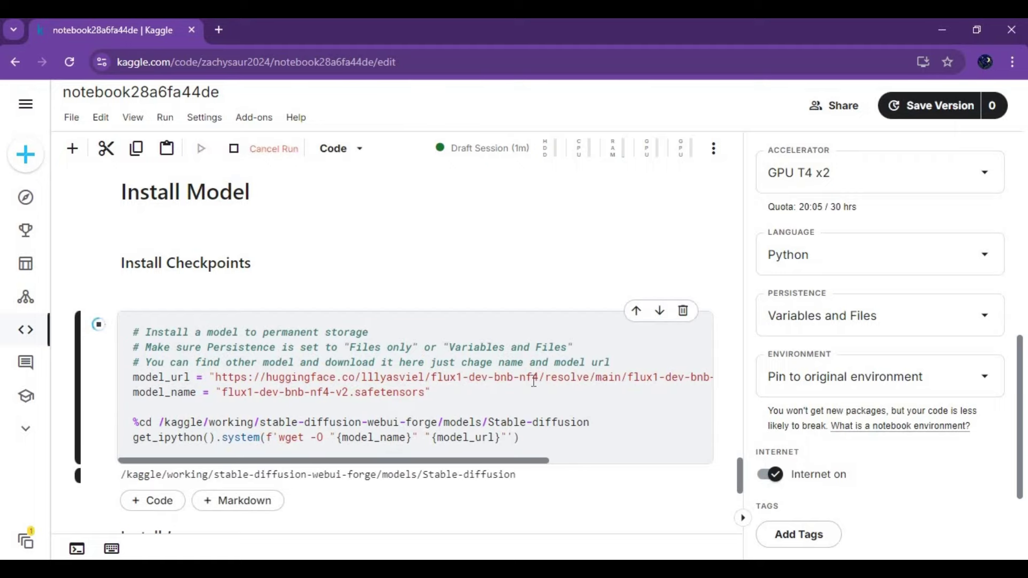
{"action": "scroll", "coordinate": [608, 359], "scroll_direction": "down", "scroll_amount": 8}
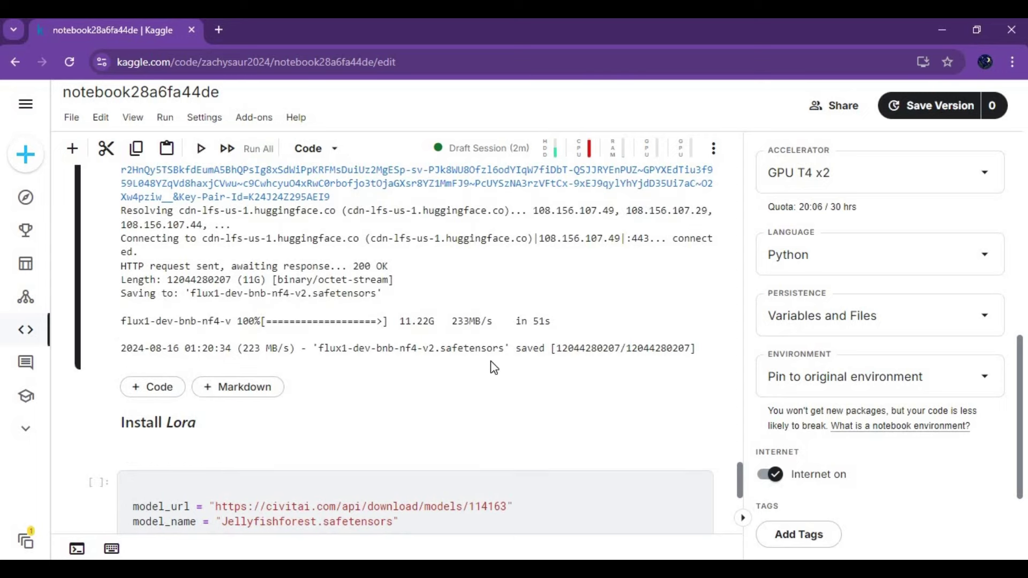
Step: Look over the ngrok and other launch cells, and undo the deletion of the code cell under Launch with Piggy
{"action": "scroll", "coordinate": [499, 356], "scroll_direction": "up", "scroll_amount": 15}
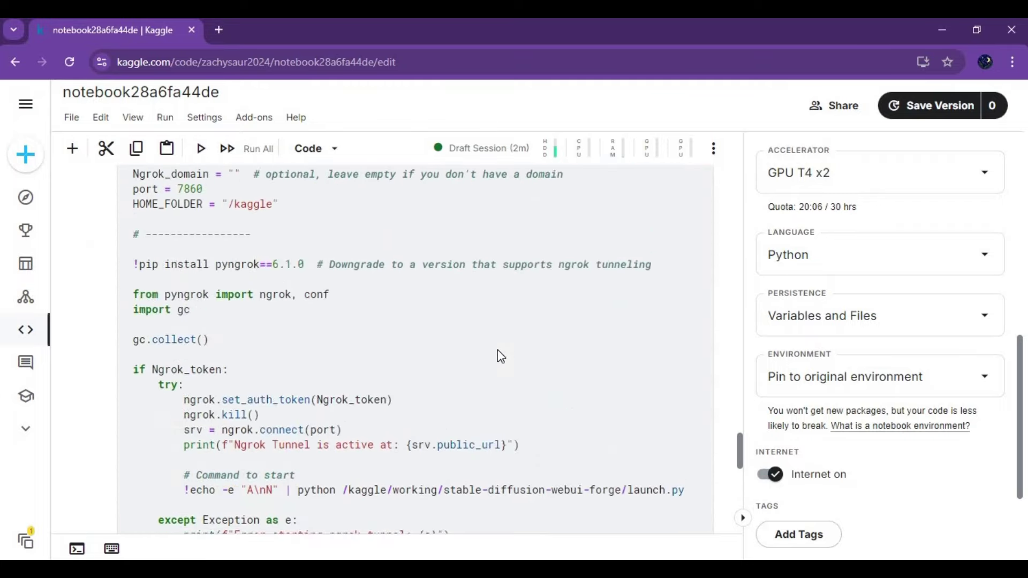
{"action": "scroll", "coordinate": [206, 364], "scroll_direction": "down", "scroll_amount": 1}
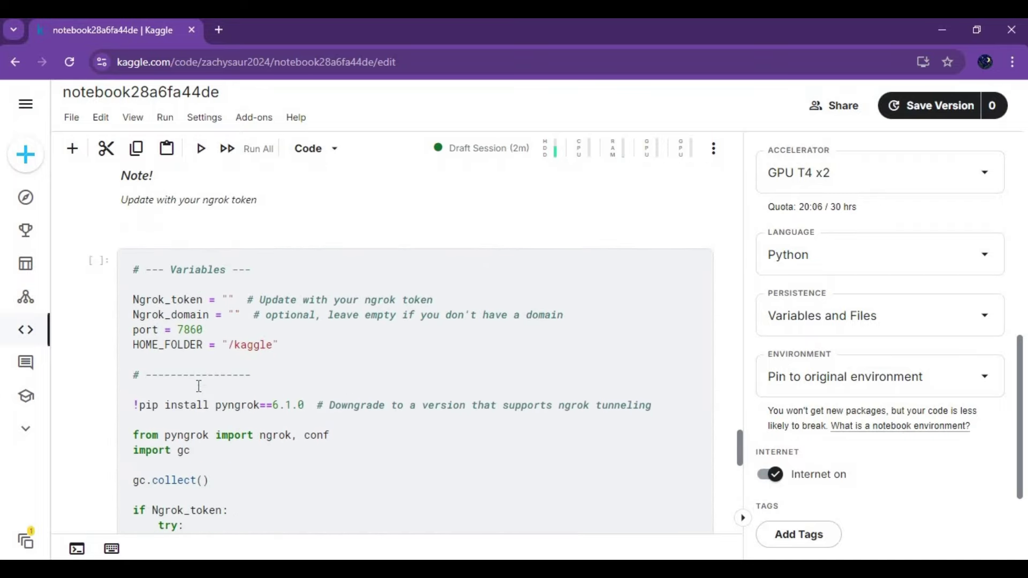
{"action": "scroll", "coordinate": [226, 296], "scroll_direction": "down", "scroll_amount": 15}
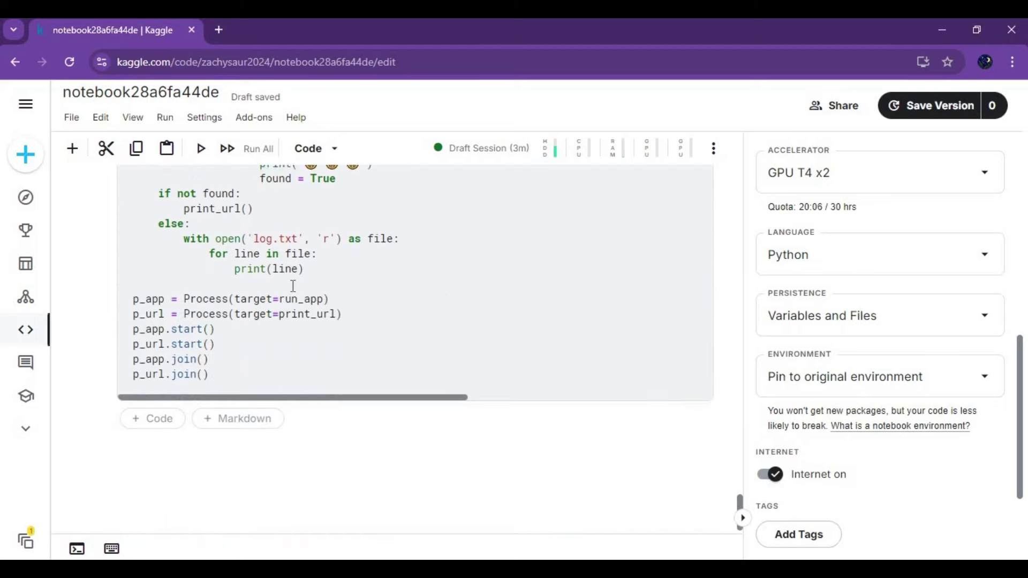
{"action": "scroll", "coordinate": [289, 293], "scroll_direction": "up", "scroll_amount": 10}
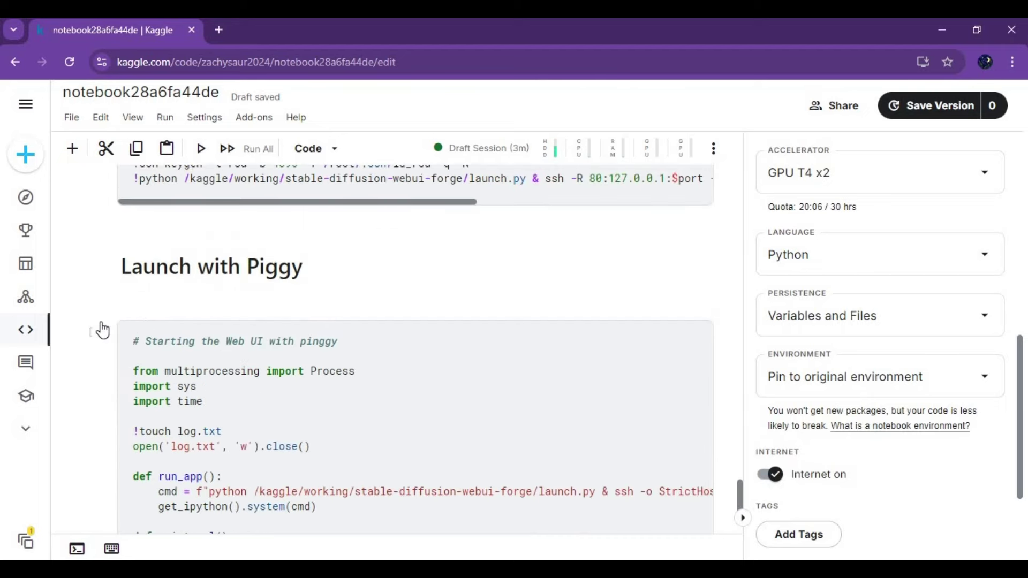
{"action": "scroll", "coordinate": [95, 336], "scroll_direction": "up", "scroll_amount": 2}
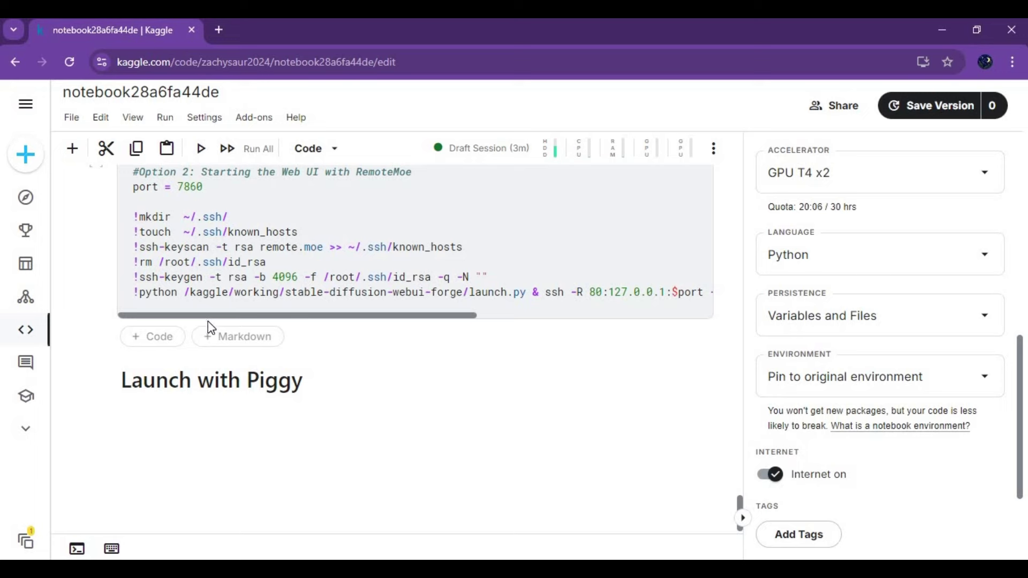
{"action": "left_click", "coordinate": [102, 117]}
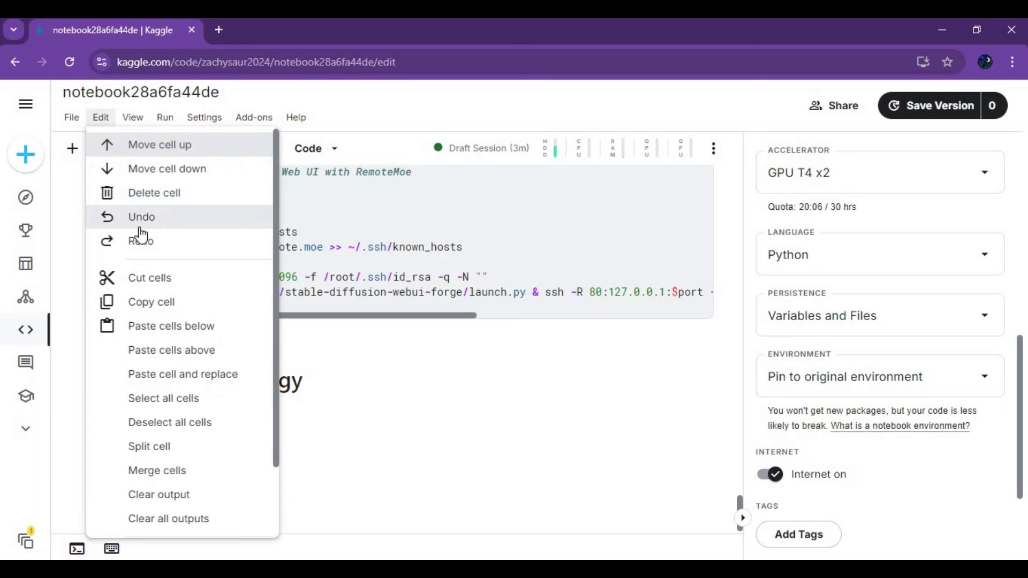
{"action": "left_click", "coordinate": [109, 215]}
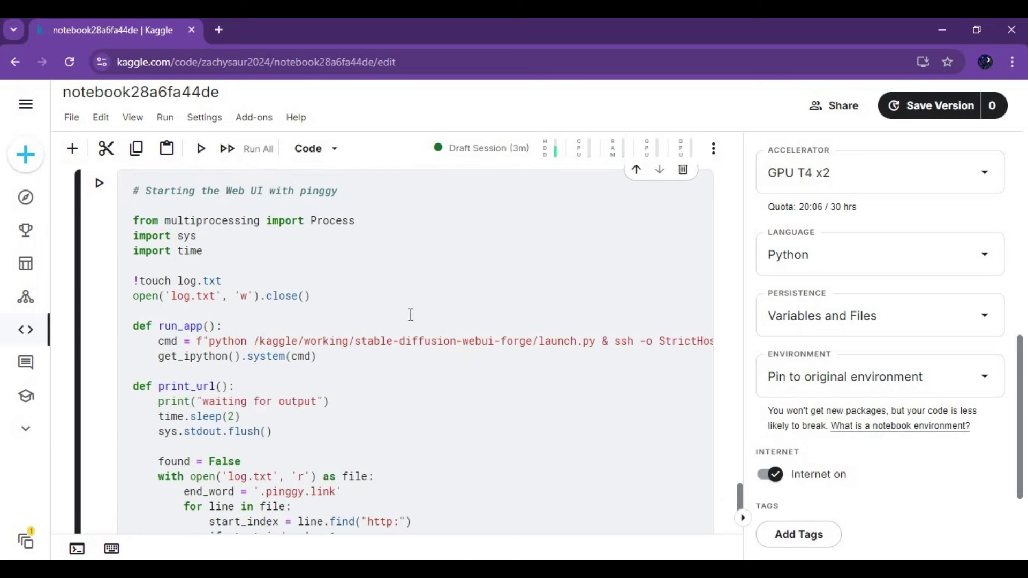
Step: Run the Launch with Piggy cell and follow its output through to the local URL line
{"action": "scroll", "coordinate": [382, 314], "scroll_direction": "down", "scroll_amount": 5}
{"action": "scroll", "coordinate": [382, 314], "scroll_direction": "up", "scroll_amount": 6}
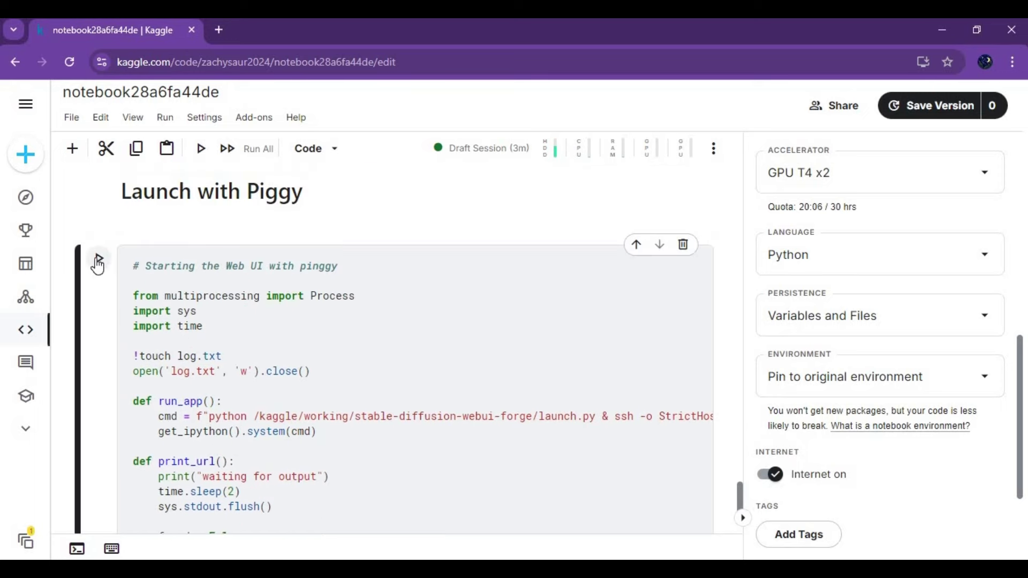
{"action": "left_click", "coordinate": [97, 261]}
{"action": "scroll", "coordinate": [384, 336], "scroll_direction": "down", "scroll_amount": 5}
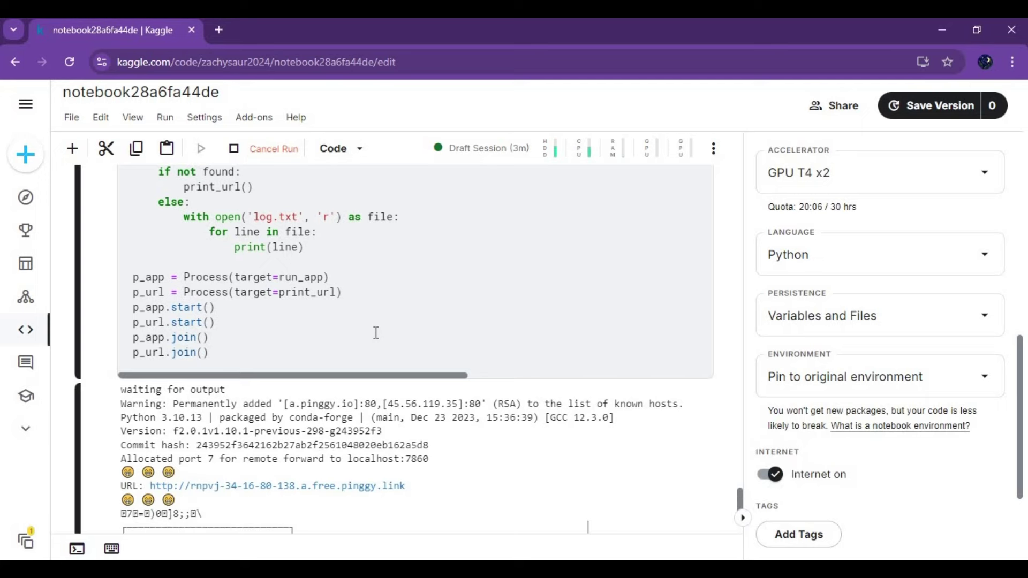
{"action": "scroll", "coordinate": [375, 337], "scroll_direction": "down", "scroll_amount": 3}
{"action": "scroll", "coordinate": [375, 340], "scroll_direction": "down", "scroll_amount": 2}
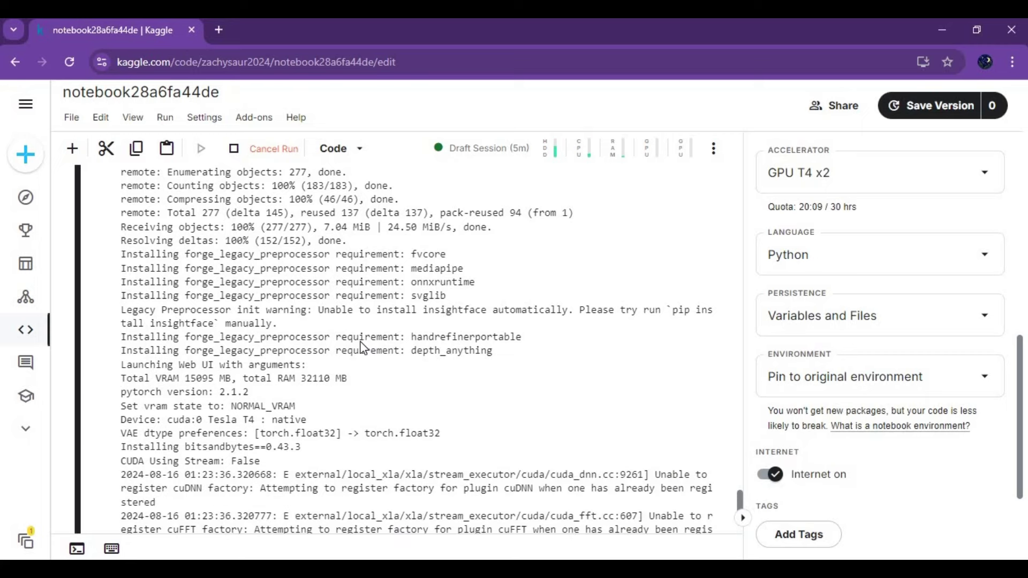
{"action": "scroll", "coordinate": [363, 348], "scroll_direction": "down", "scroll_amount": 3}
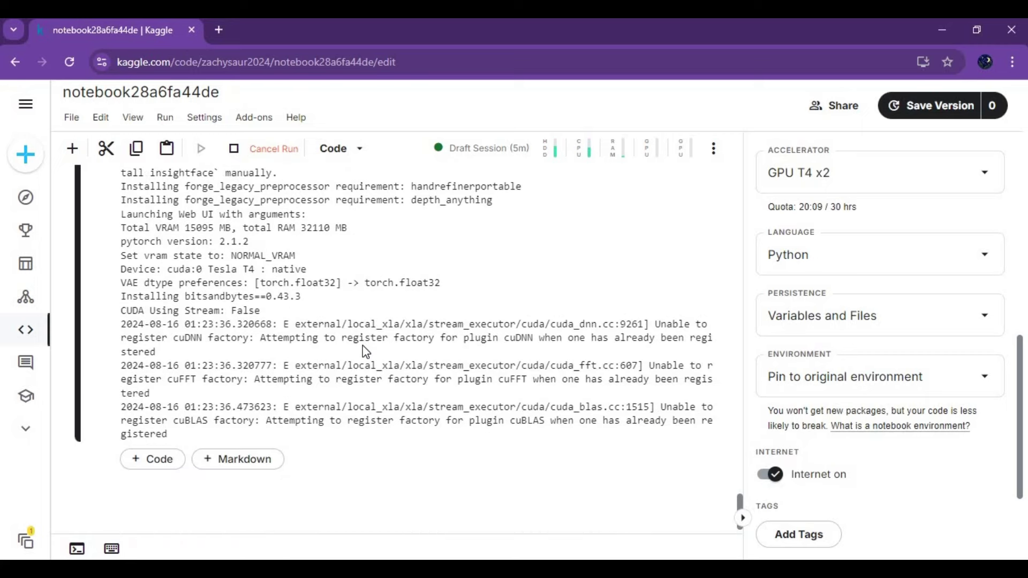
{"action": "scroll", "coordinate": [362, 346], "scroll_direction": "down", "scroll_amount": 3}
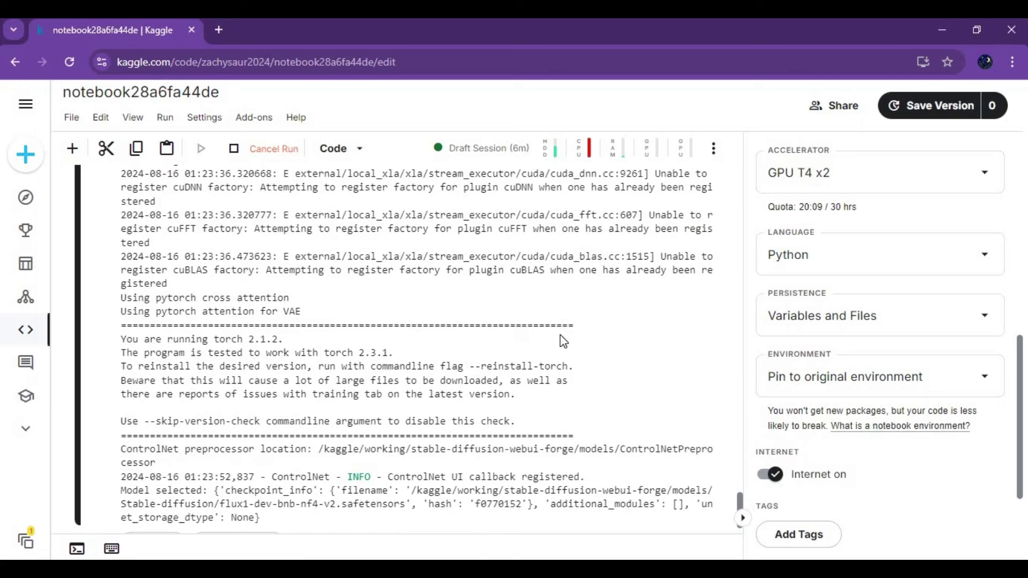
{"action": "scroll", "coordinate": [560, 335], "scroll_direction": "down", "scroll_amount": 2}
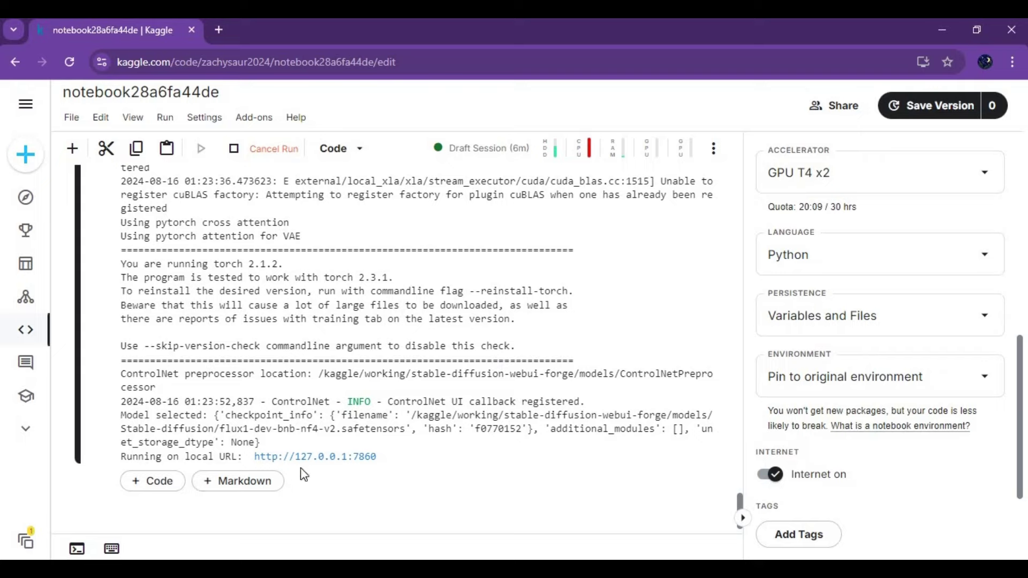
Step: Open the public pinggy.link URL from the launch output and enter the site past the Pinggy caution page
{"action": "scroll", "coordinate": [468, 415], "scroll_direction": "up", "scroll_amount": 10}
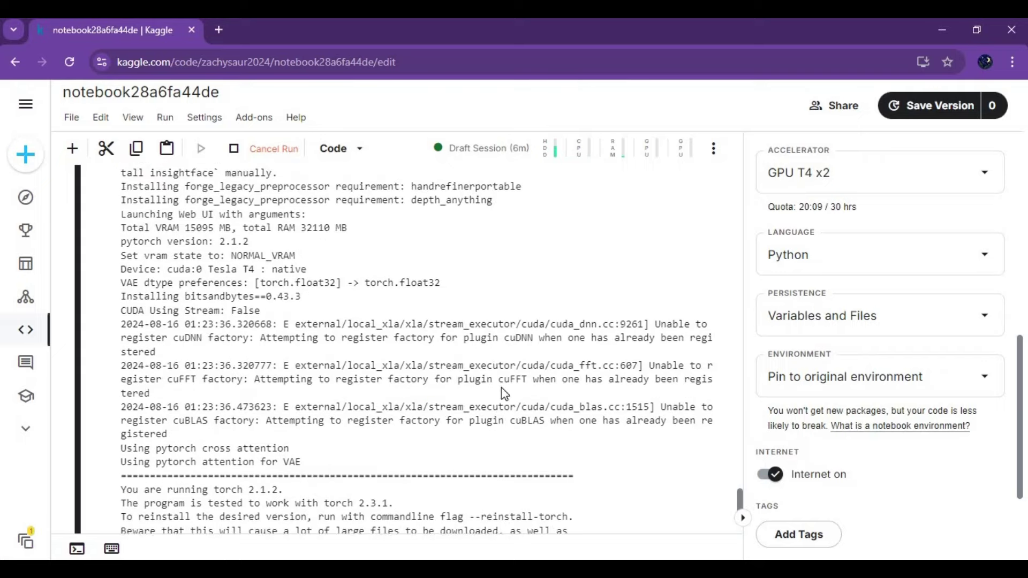
{"action": "scroll", "coordinate": [393, 418], "scroll_direction": "up", "scroll_amount": 10}
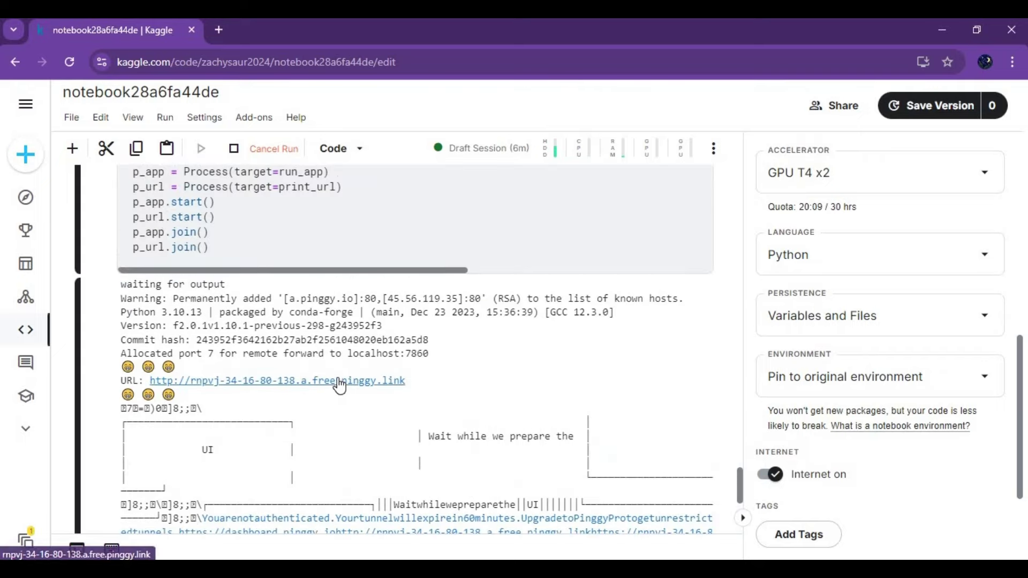
{"action": "left_click", "coordinate": [327, 384]}
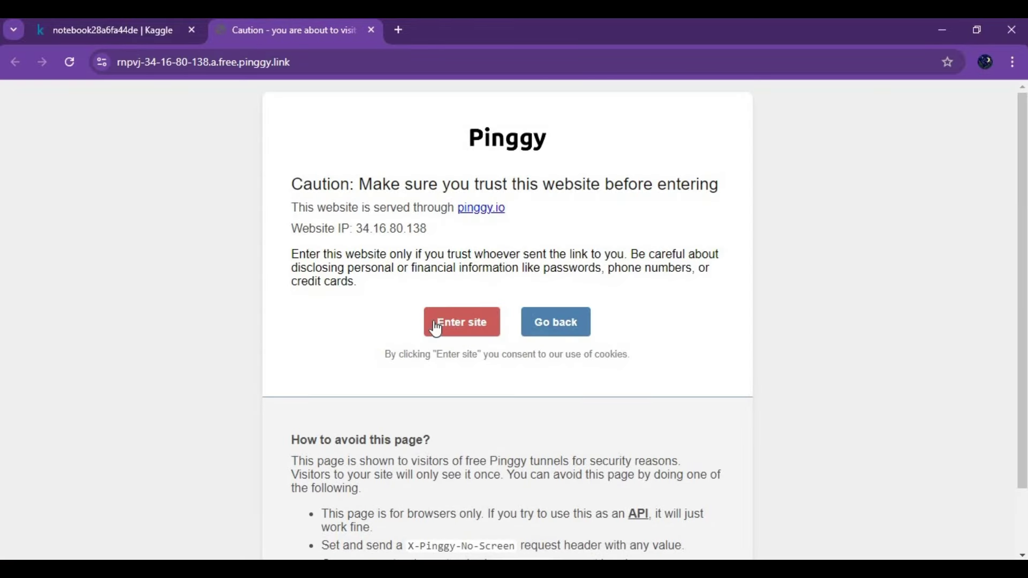
{"action": "left_click", "coordinate": [436, 325]}
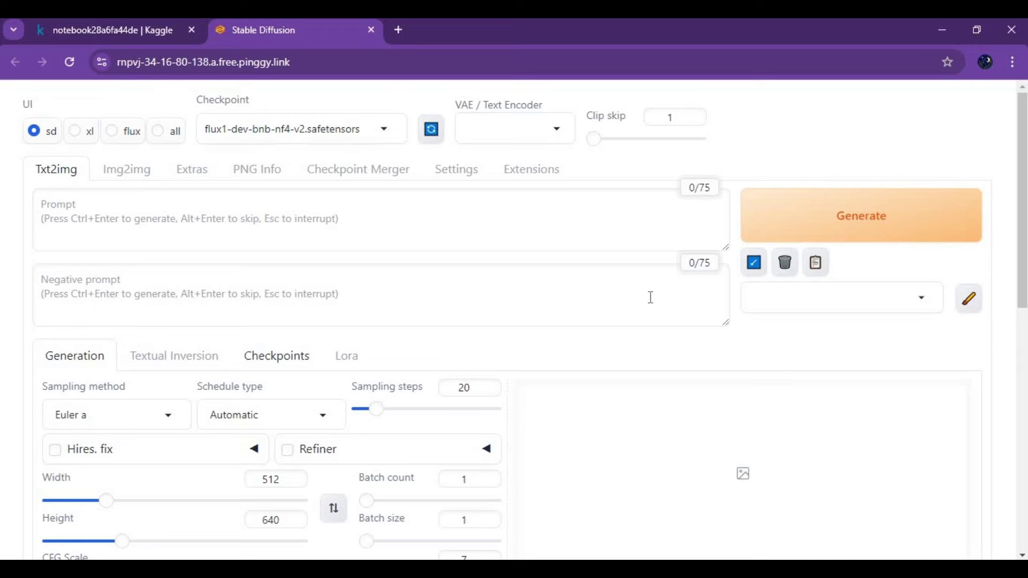
Step: Look over the generation settings, switch the UI preset to flux and check the VAE / Text Encoder choices
{"action": "scroll", "coordinate": [994, 375], "scroll_direction": "down", "scroll_amount": 10}
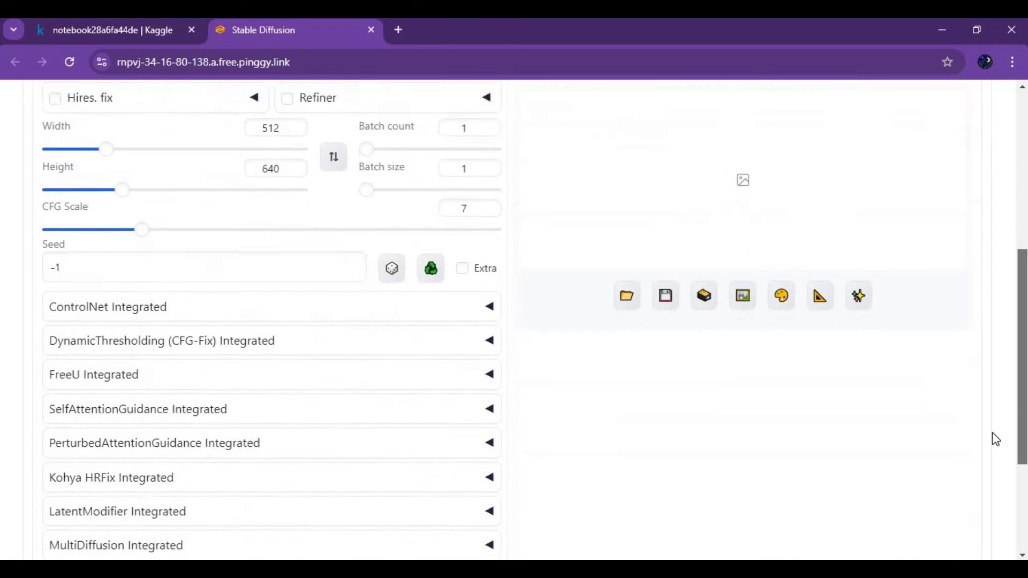
{"action": "scroll", "coordinate": [995, 236], "scroll_direction": "up", "scroll_amount": 10}
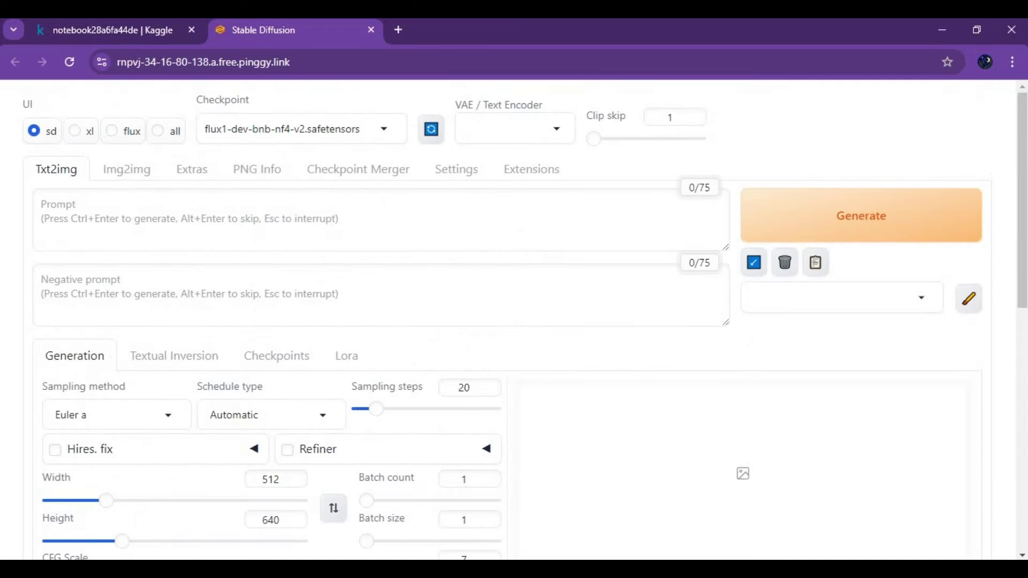
{"action": "left_click", "coordinate": [112, 131]}
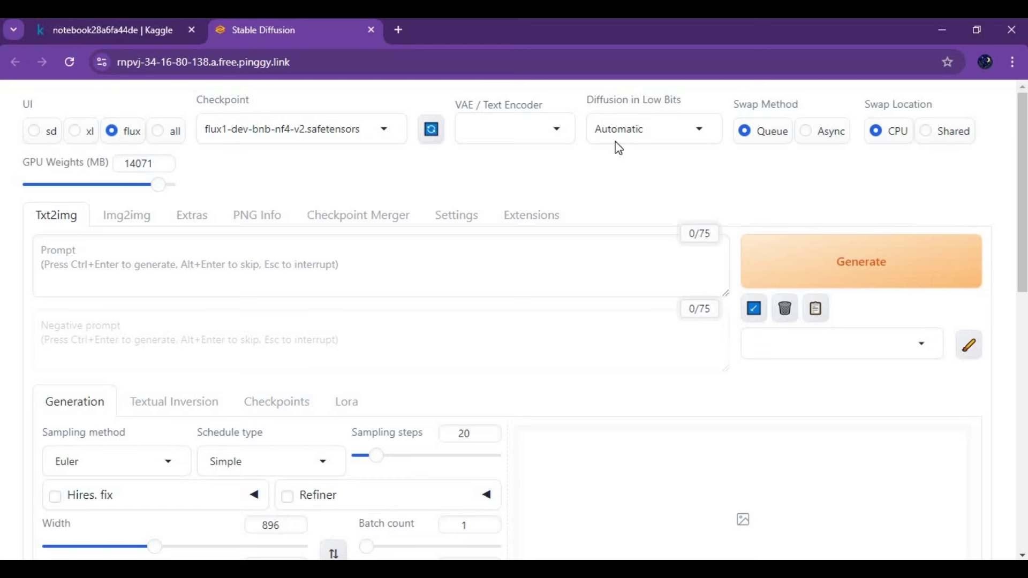
{"action": "left_click", "coordinate": [554, 129]}
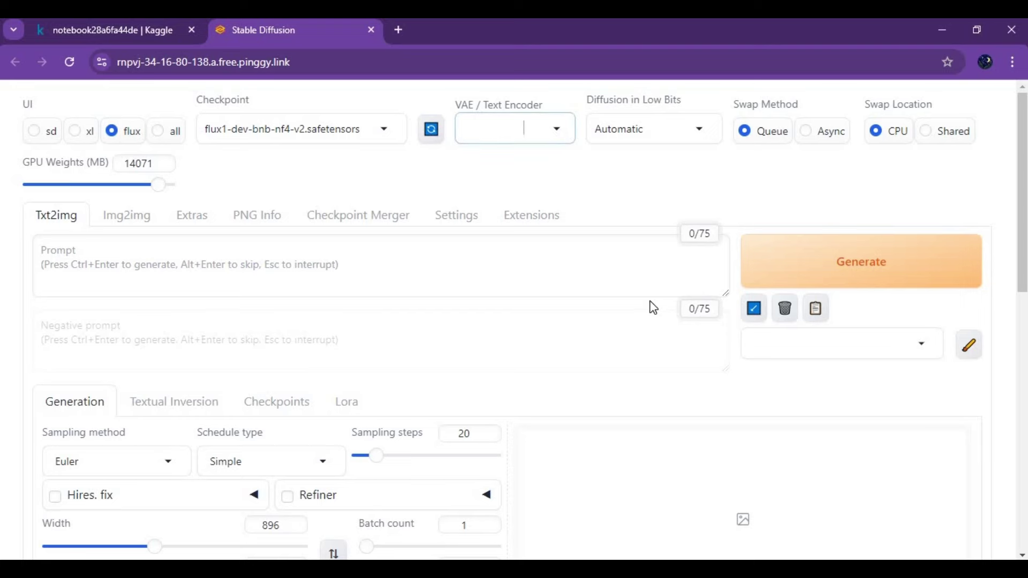
Step: Enter the prompt: a woman holding a paper "forge is now With Flux on Kaggle "
{"action": "left_click", "coordinate": [105, 276]}
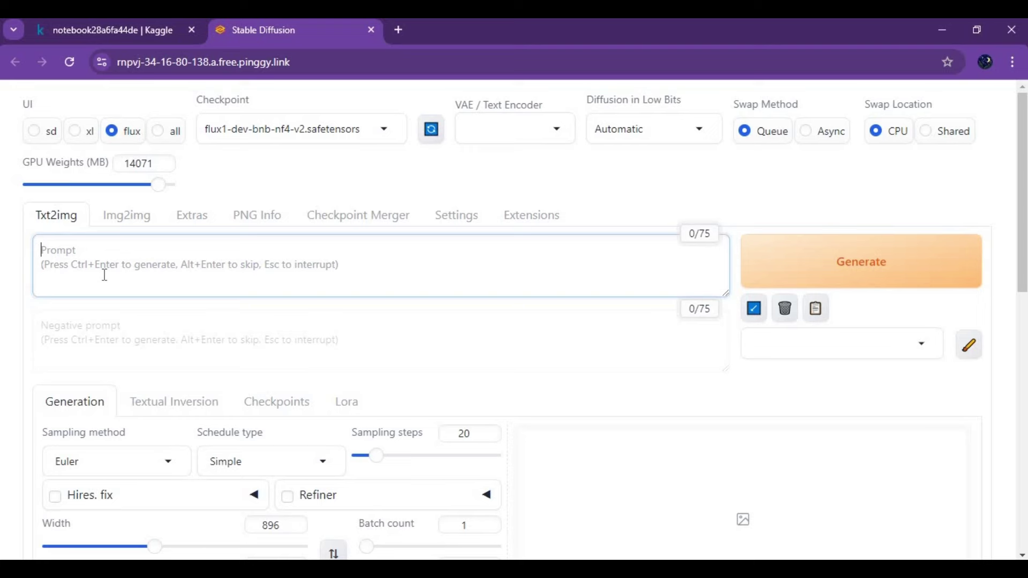
{"action": "type", "text": "a g"}
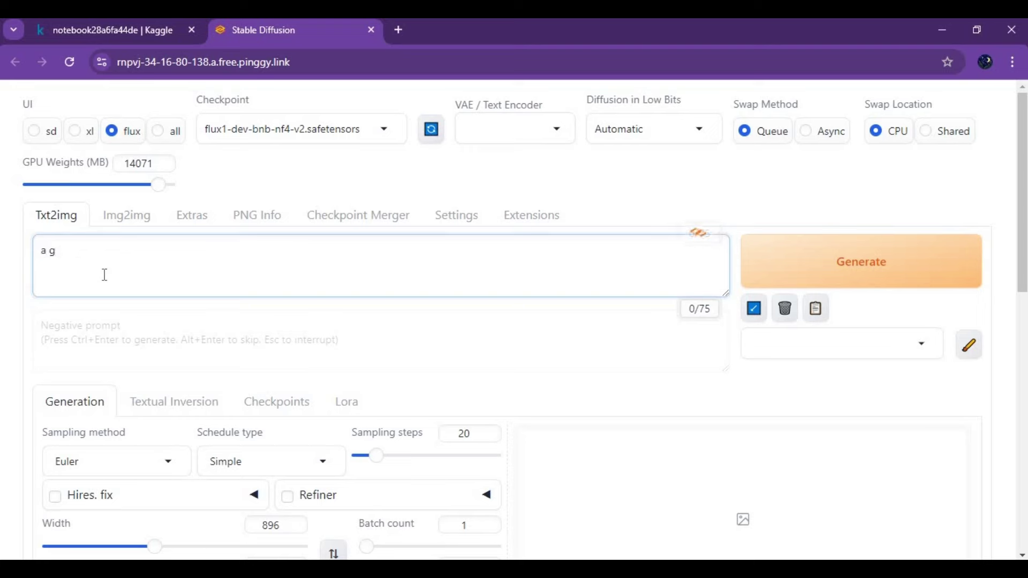
{"action": "key", "text": "BackSpace"}
{"action": "type", "text": "woman holding a "}
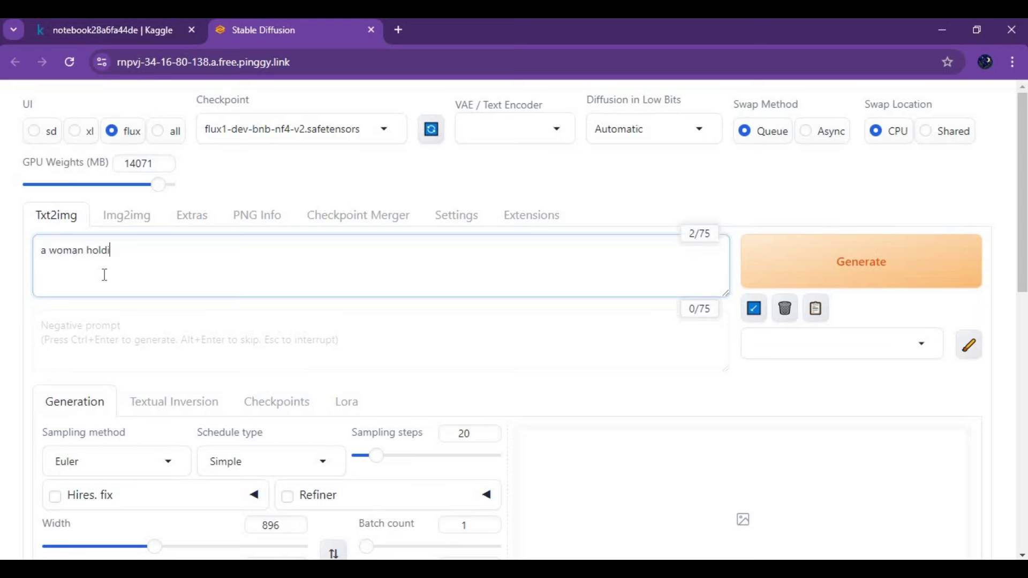
{"action": "type", "text": "paper"}
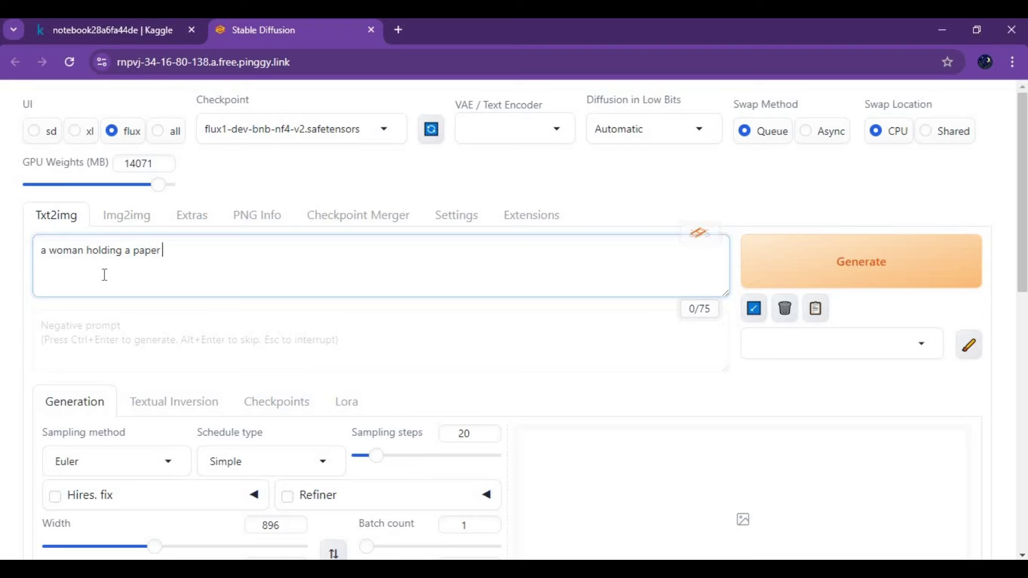
{"action": "type", "text": " \""}
{"action": "type", "text": "torge i"}
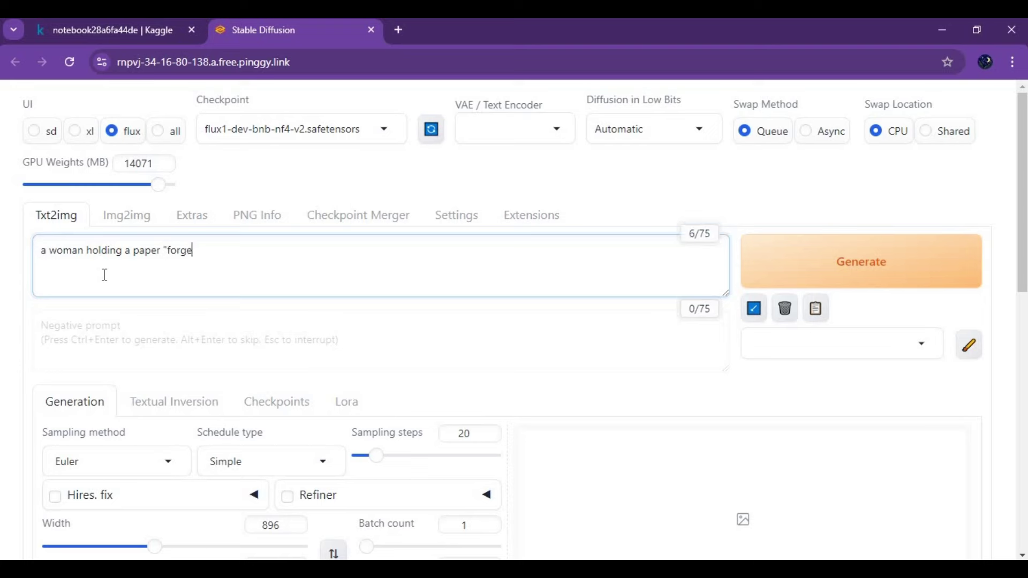
{"action": "type", "text": "s now on"}
{"action": "key", "text": "BackSpace"}
{"action": "key", "text": "BackSpace"}
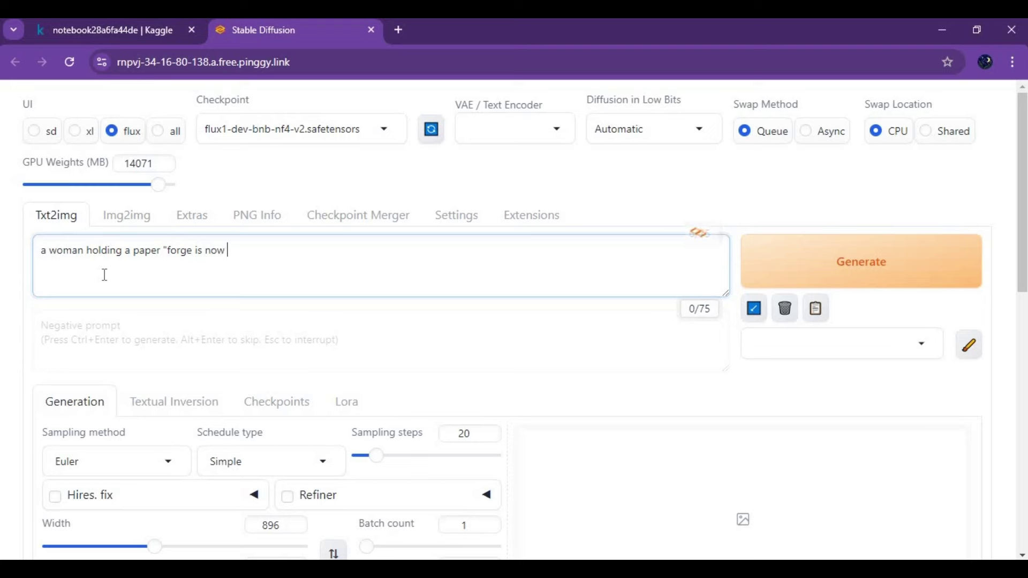
{"action": "type", "text": "With"}
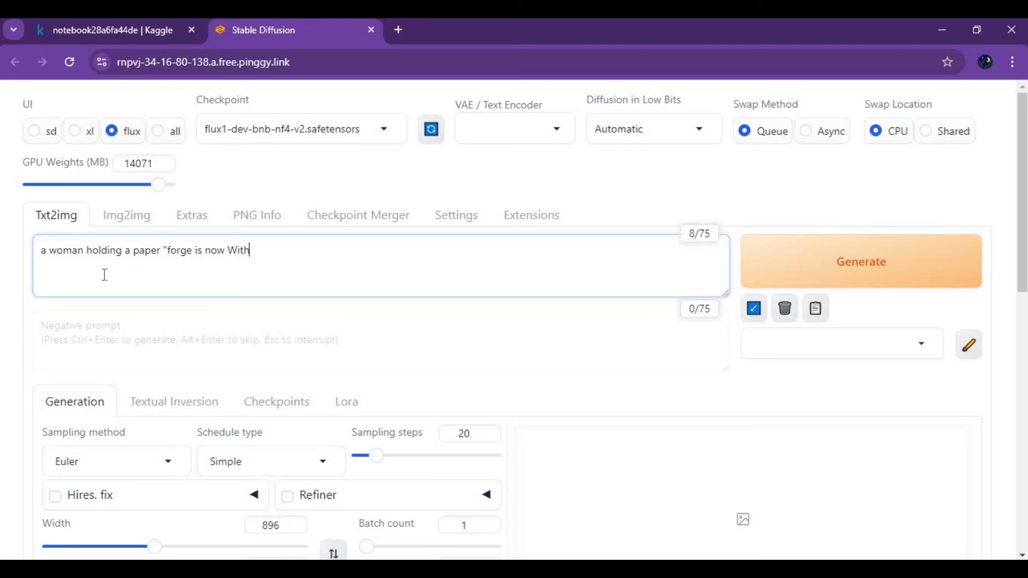
{"action": "type", "text": " Flux on Kaggle \""}
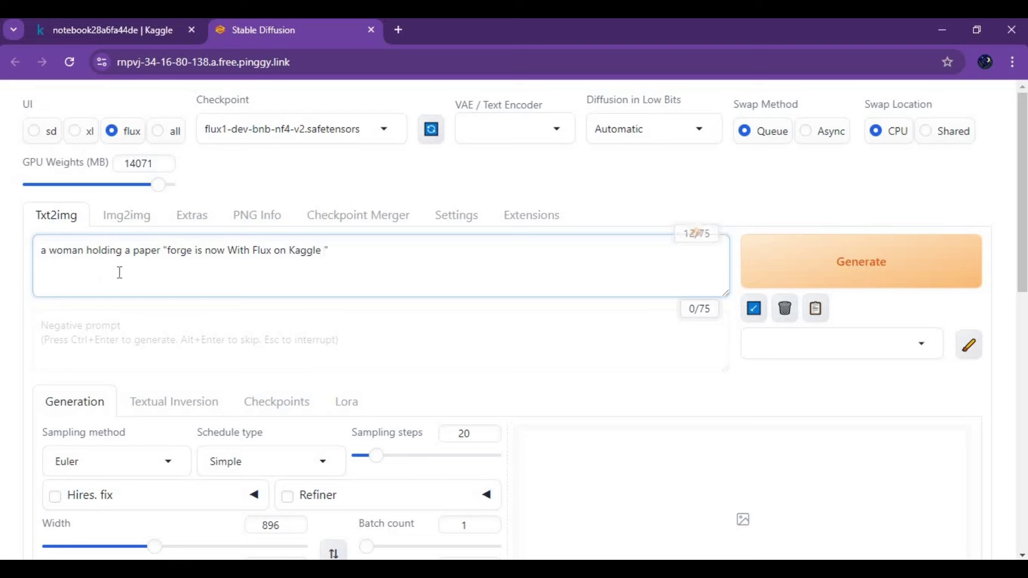
Step: Generate the image from the prompt and open the finished result in the enlarged view
{"action": "left_click", "coordinate": [834, 273]}
{"action": "scroll", "coordinate": [708, 315], "scroll_direction": "down", "scroll_amount": 3}
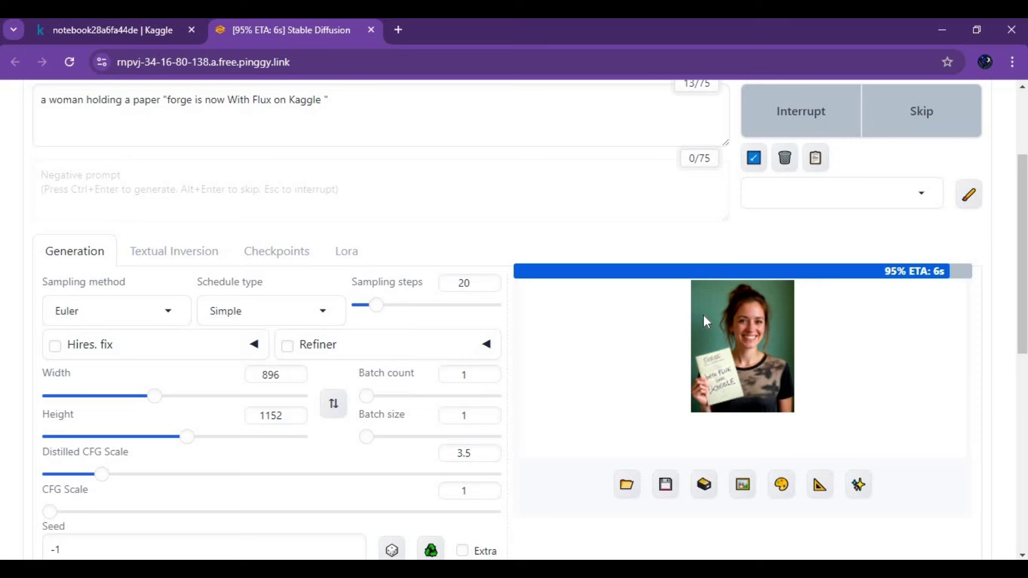
{"action": "scroll", "coordinate": [703, 315], "scroll_direction": "down", "scroll_amount": 5}
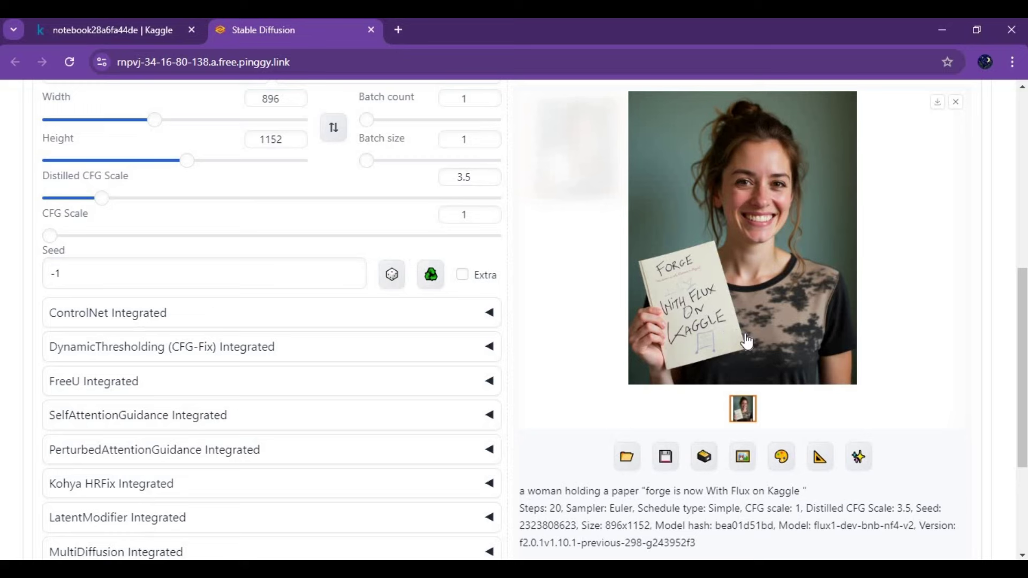
{"action": "left_click", "coordinate": [764, 339]}
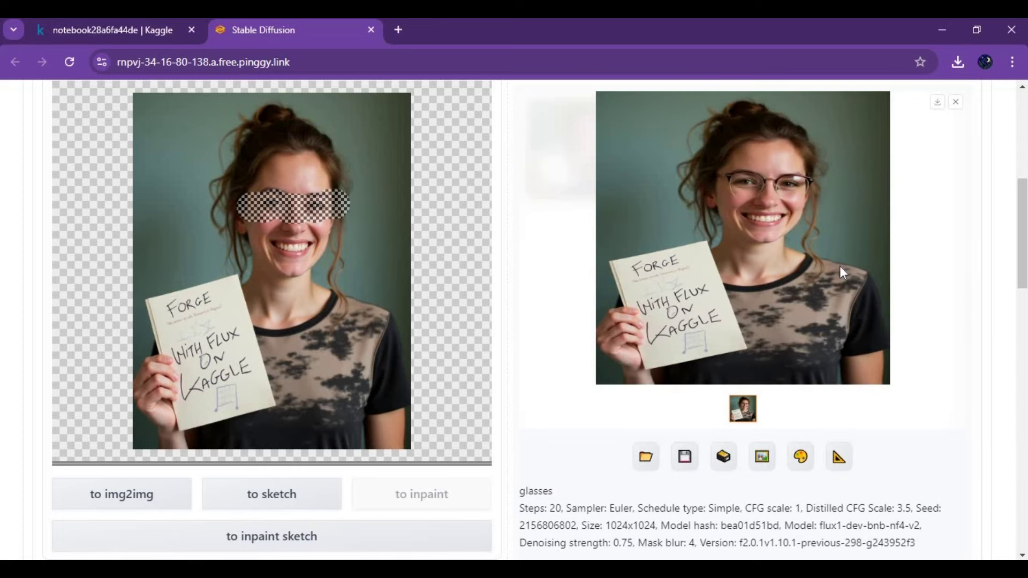
Step: Inspect the inpainted glasses result in the enlarged view and close the view again
{"action": "left_click", "coordinate": [841, 269]}
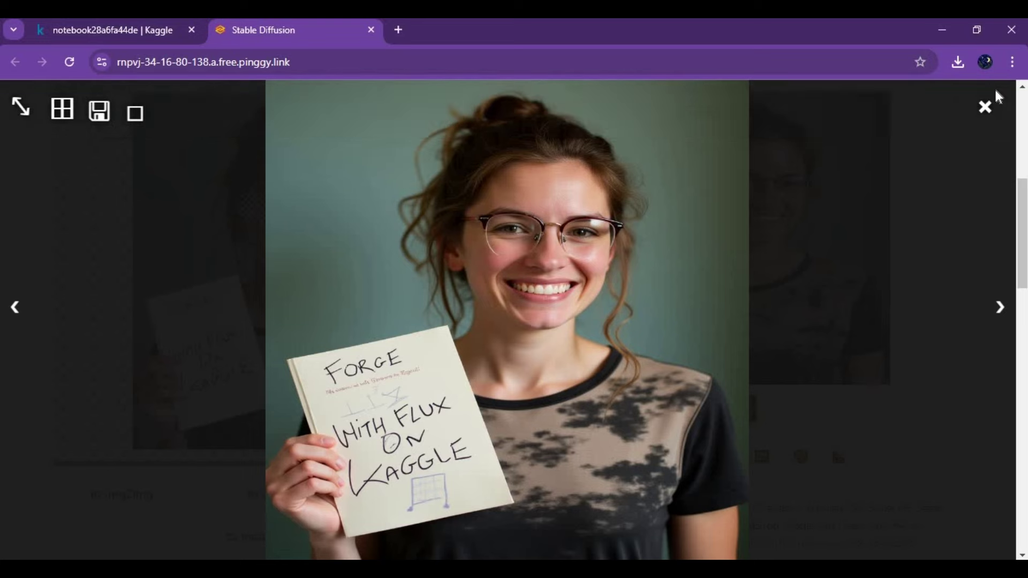
{"action": "left_click", "coordinate": [971, 120]}
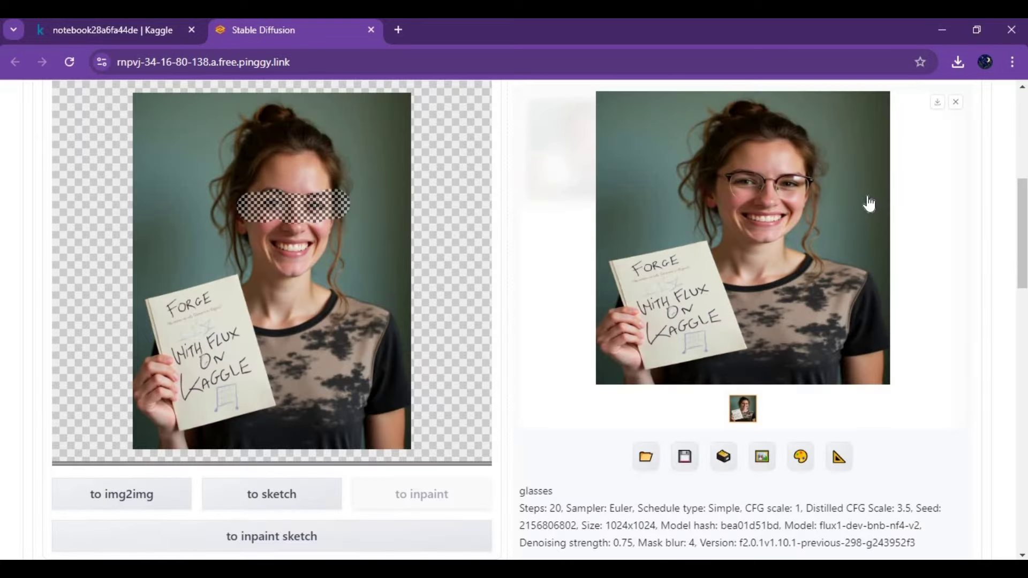